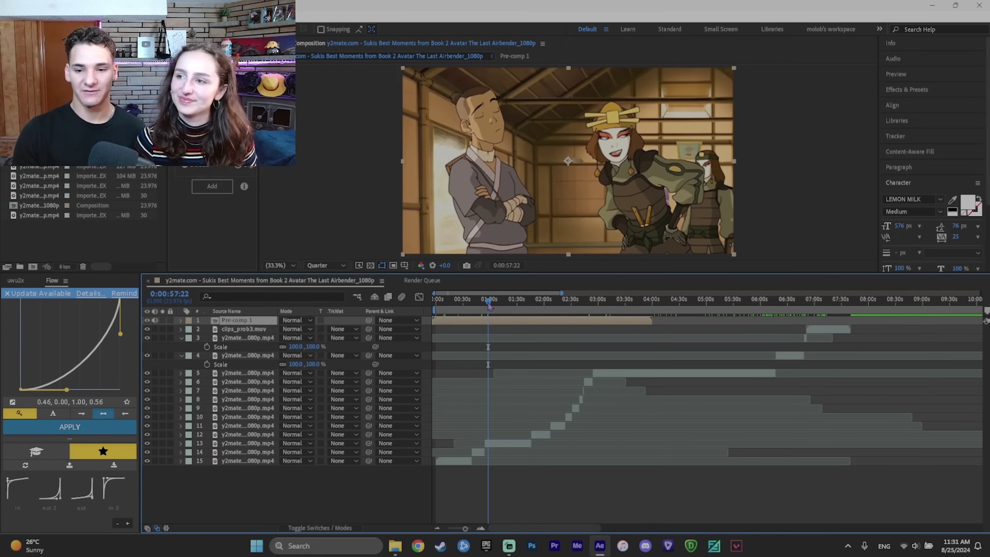
- Move the Pre-comp 1 layer to the very end of the layer stack, beneath all video clips
{"action": "left_click_drag", "start_coordinate": [490, 306], "coordinate": [448, 306]}
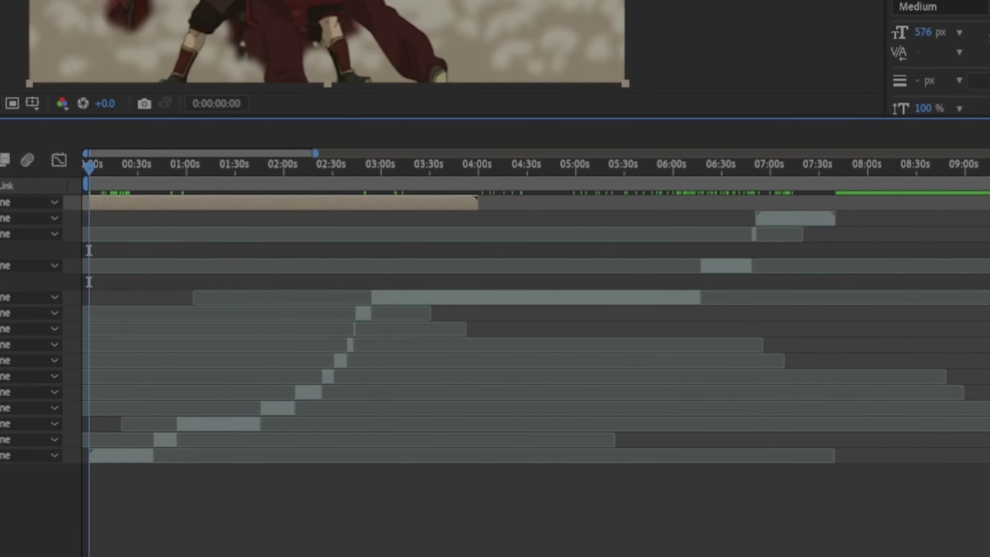
{"action": "left_click_drag", "start_coordinate": [123, 238], "coordinate": [123, 492]}
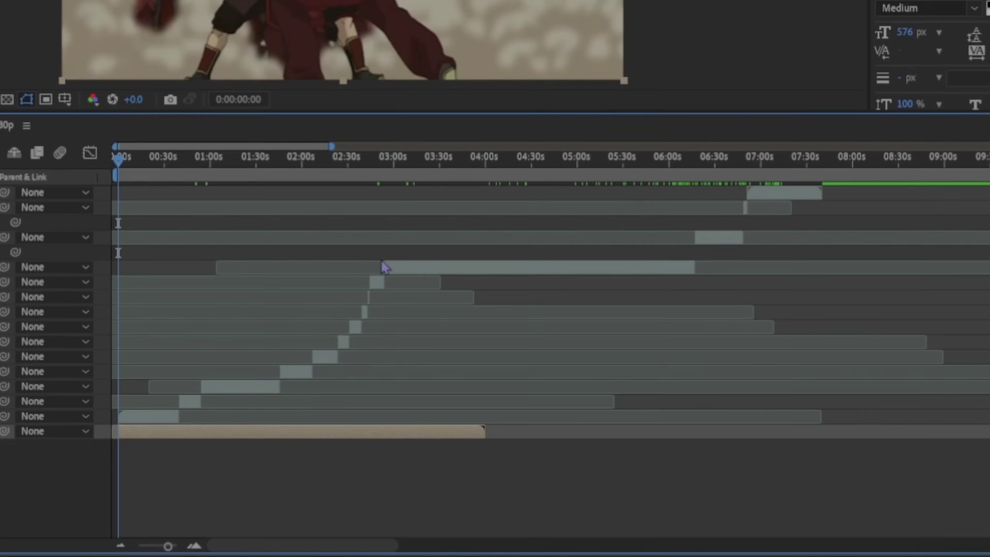
- Slide the longest video clip slightly later in time and swap the stacking order of the two lowest video layers
{"action": "left_click_drag", "start_coordinate": [457, 271], "coordinate": [486, 278]}
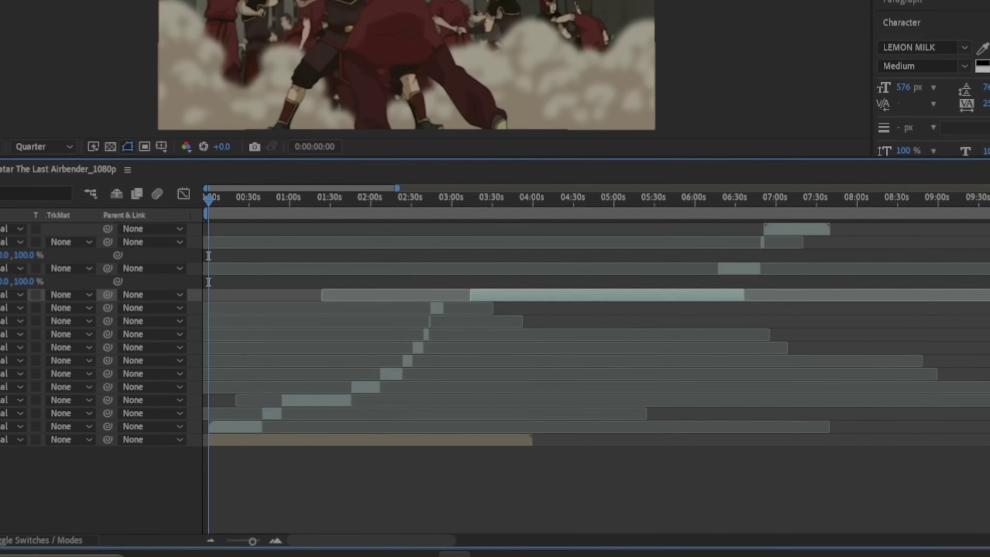
{"action": "left_click", "coordinate": [253, 202]}
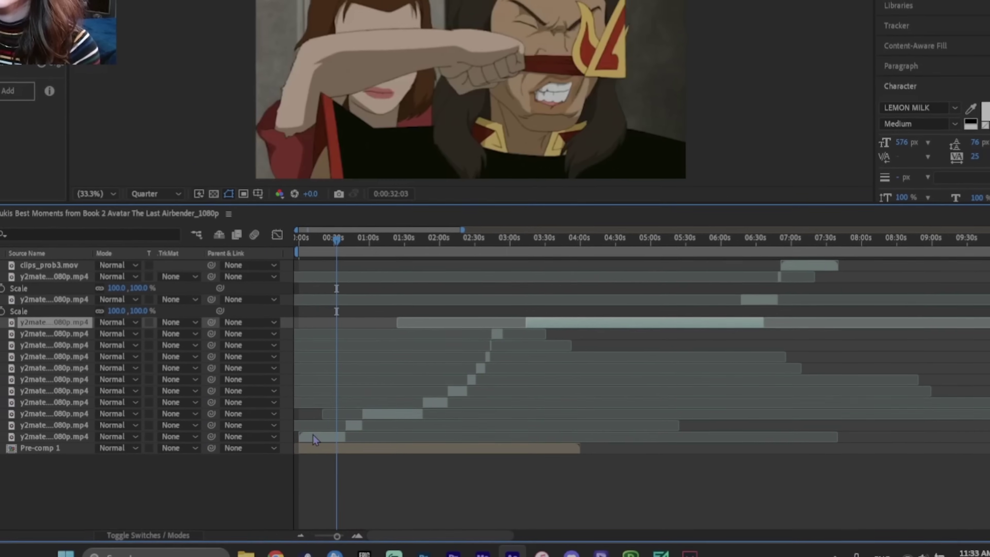
{"action": "mouse_move", "coordinate": [358, 426]}
{"action": "left_mouse_down"}
{"action": "mouse_move", "coordinate": [339, 425]}
{"action": "mouse_move", "coordinate": [357, 437]}
{"action": "left_mouse_up"}
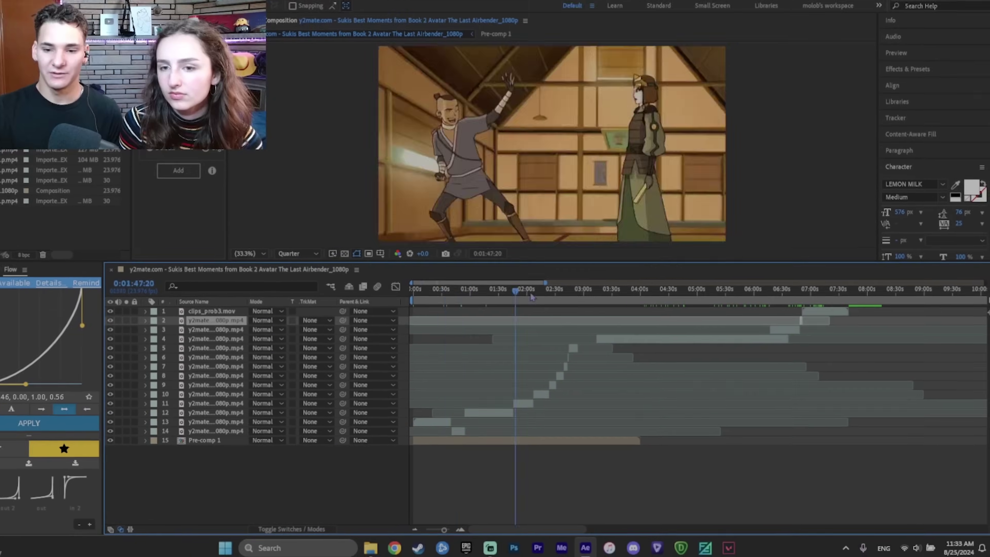
{"action": "left_click_drag", "start_coordinate": [498, 287], "coordinate": [561, 308]}
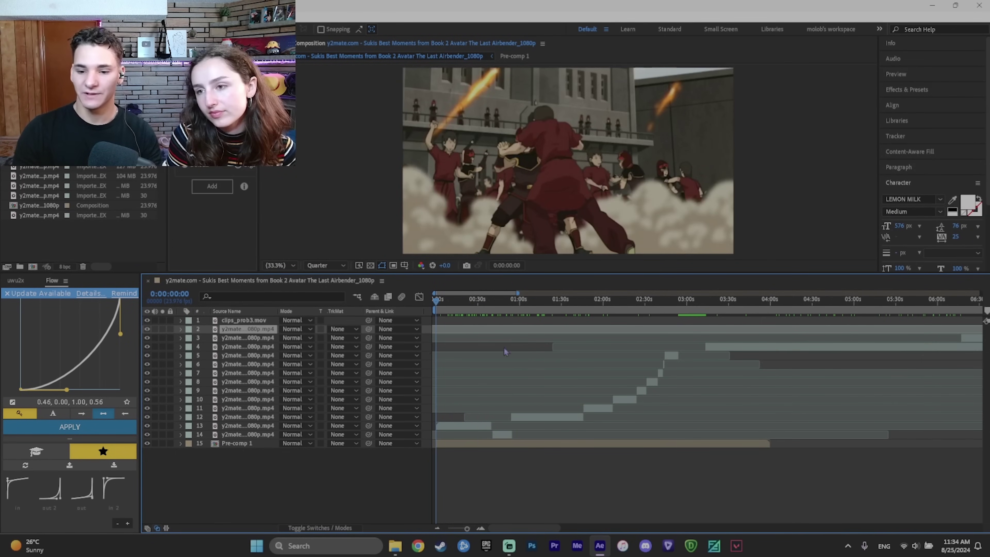
{"action": "left_click", "coordinate": [495, 302]}
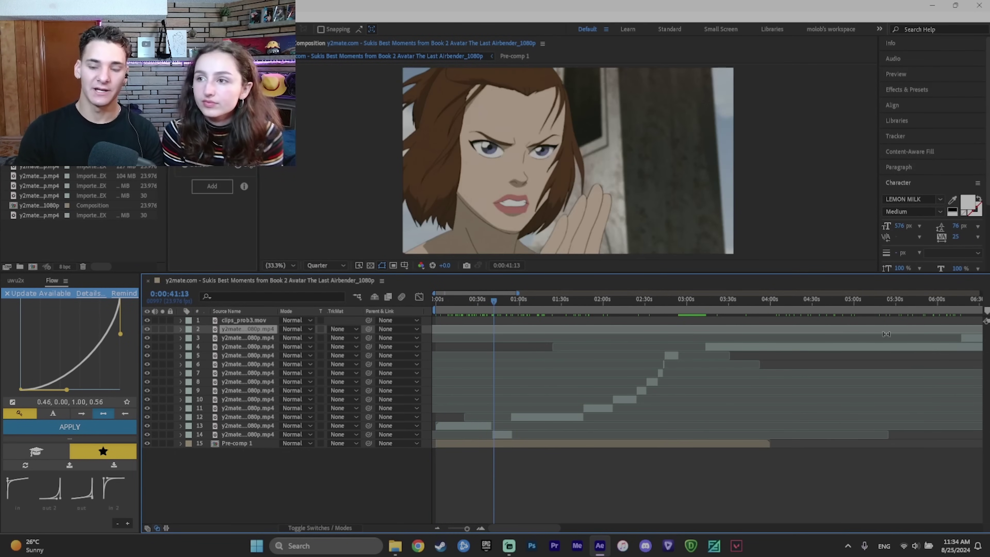
- Reveal the audio waveform of the Pre-comp 1 layer
{"action": "left_click", "coordinate": [492, 444]}
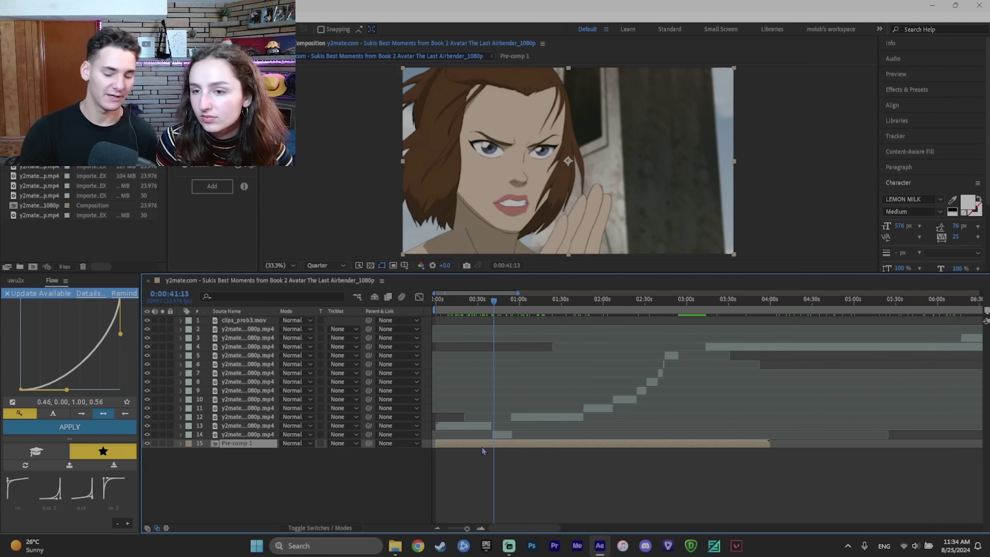
{"action": "key", "text": "l"}
{"action": "key", "text": "l"}
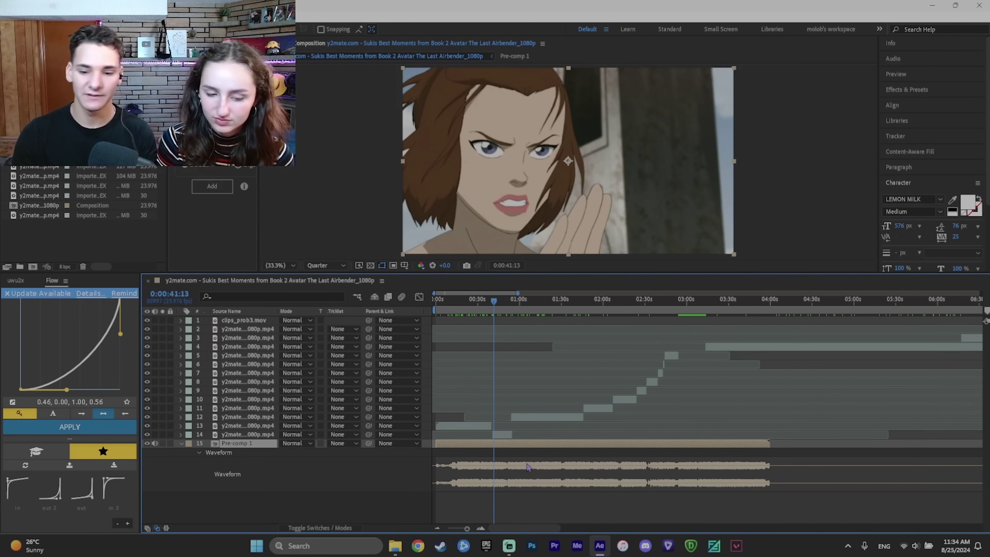
- Locate the beat at 0:00:16:06 in the Pre-comp 1 waveform and play back the passage around it
{"action": "scroll", "coordinate": [491, 476], "scroll_direction": "up", "scroll_amount": 5}
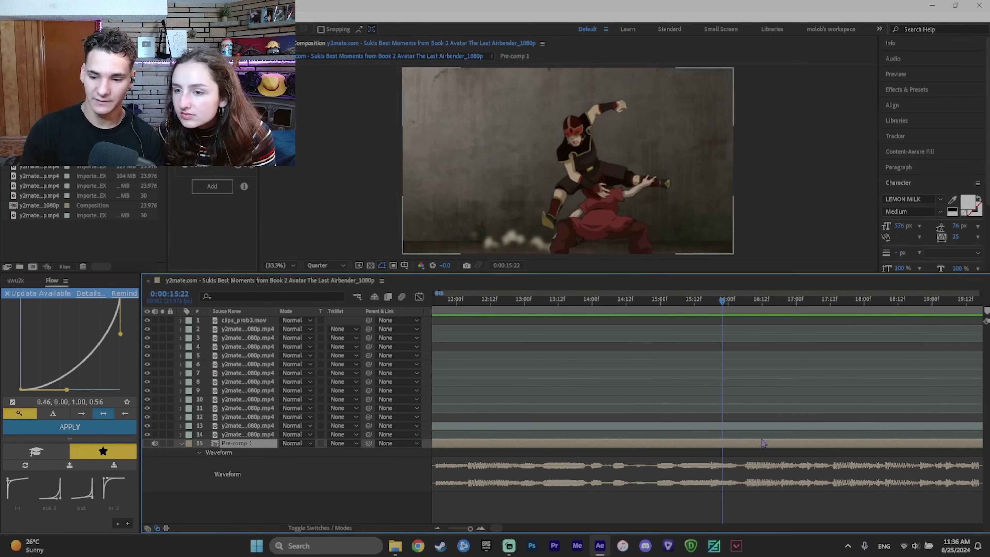
{"action": "scroll", "coordinate": [747, 472], "scroll_direction": "up", "scroll_amount": 2}
{"action": "scroll", "coordinate": [749, 464], "scroll_direction": "up", "scroll_amount": 4}
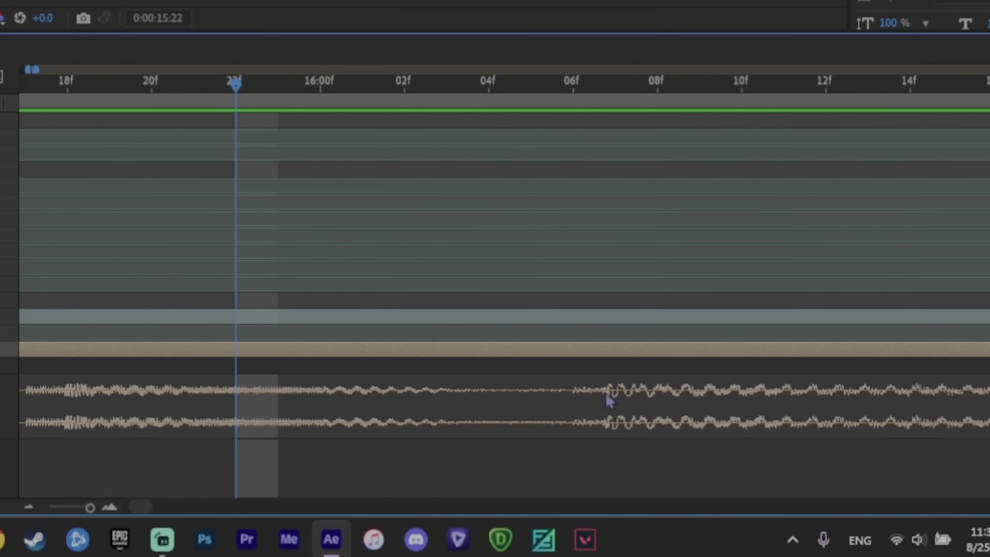
{"action": "scroll", "coordinate": [491, 413], "scroll_direction": "down", "scroll_amount": 3}
{"action": "left_click", "coordinate": [716, 306]}
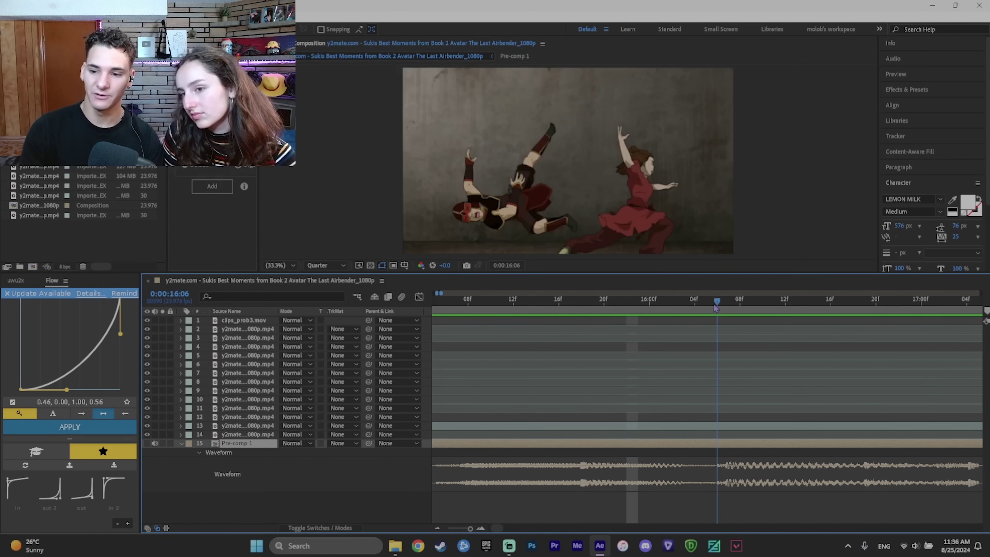
{"action": "left_click", "coordinate": [698, 310]}
{"action": "key", "text": "space"}
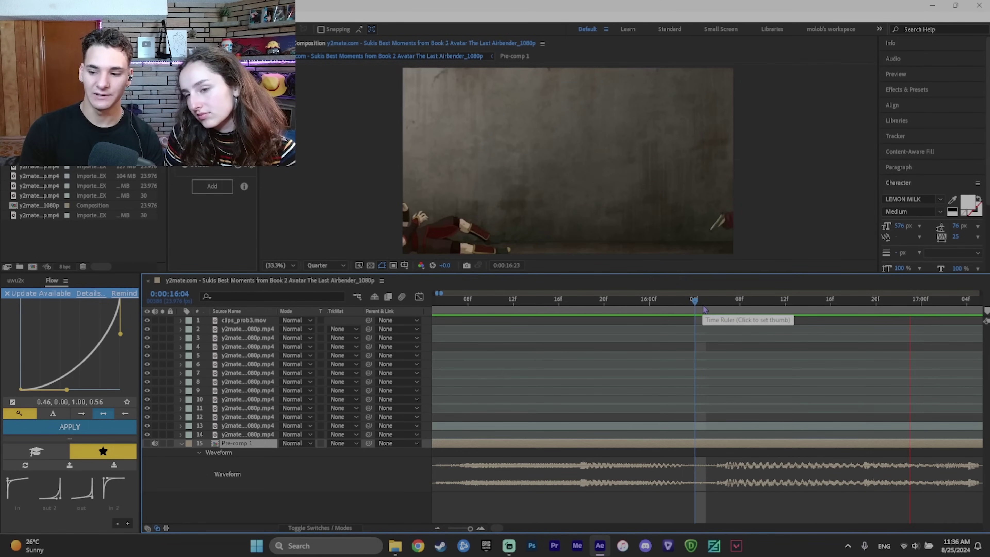
{"action": "left_click", "coordinate": [717, 307]}
{"action": "scroll", "coordinate": [685, 464], "scroll_direction": "down", "scroll_amount": 2}
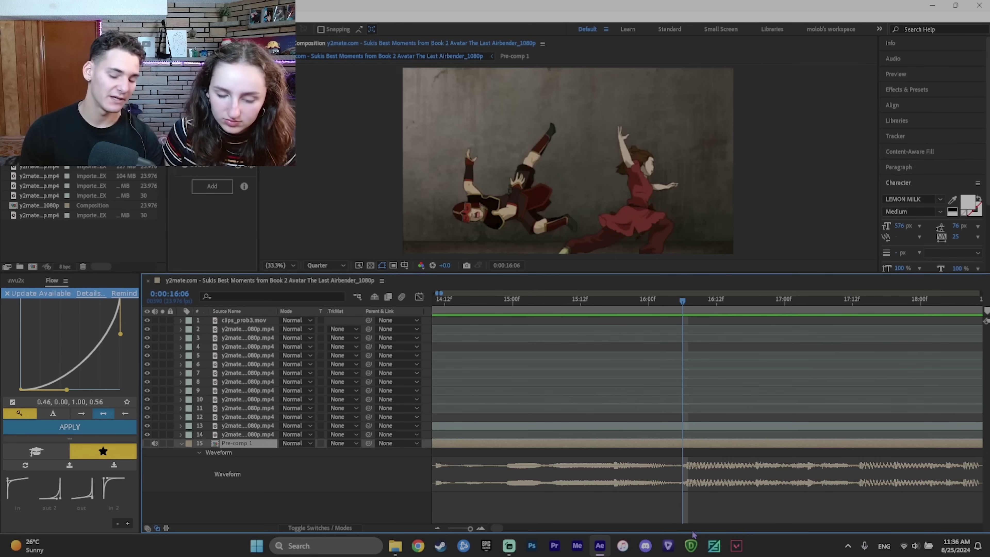
{"action": "left_click_drag", "start_coordinate": [751, 307], "coordinate": [796, 308]}
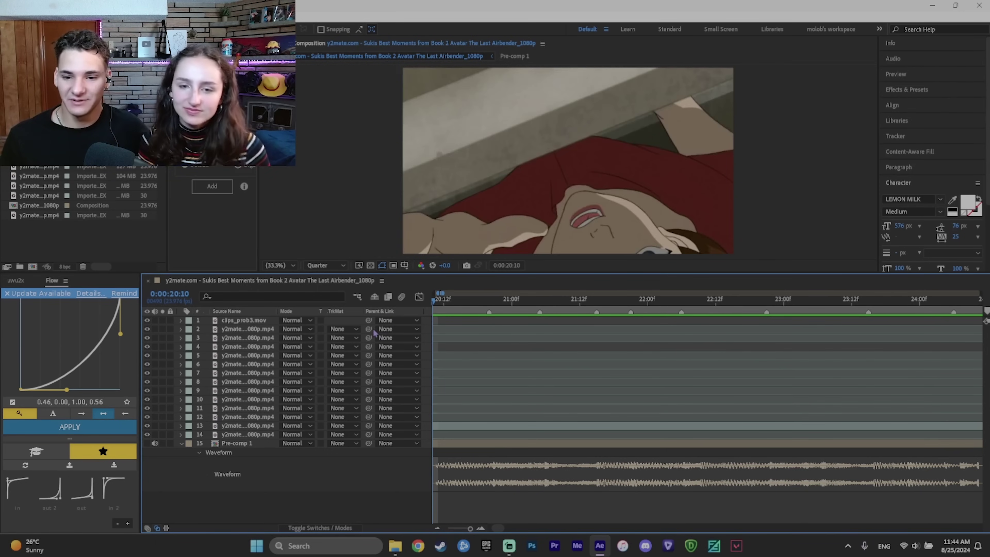
- Advance the playhead to 0:00:20:13 and examine how the beat markers are spread across the timeline
{"action": "scroll", "coordinate": [370, 334], "scroll_direction": "left", "scroll_amount": 2}
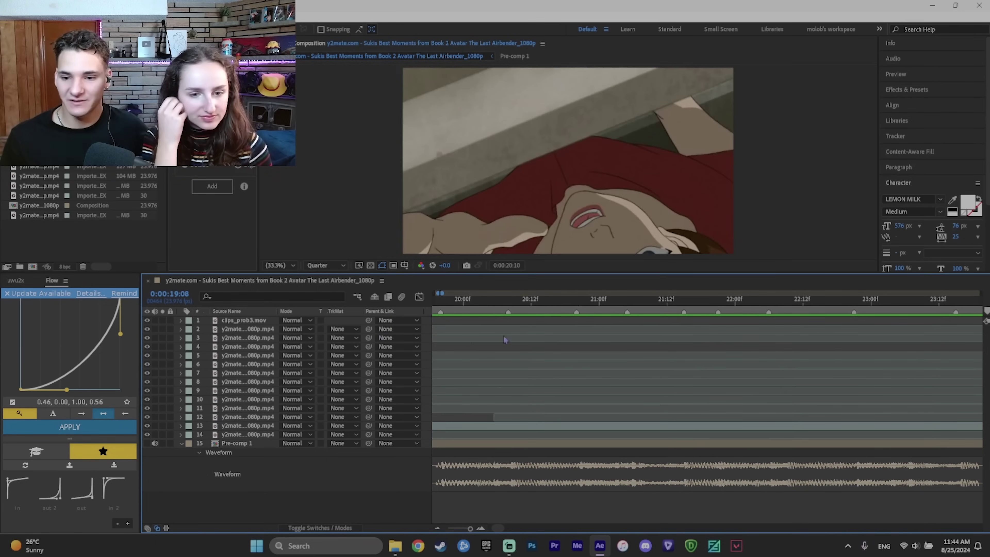
{"action": "key", "text": "Page_Down"}
{"action": "key", "text": "Page_Down"}
{"action": "key", "text": "Page_Down"}
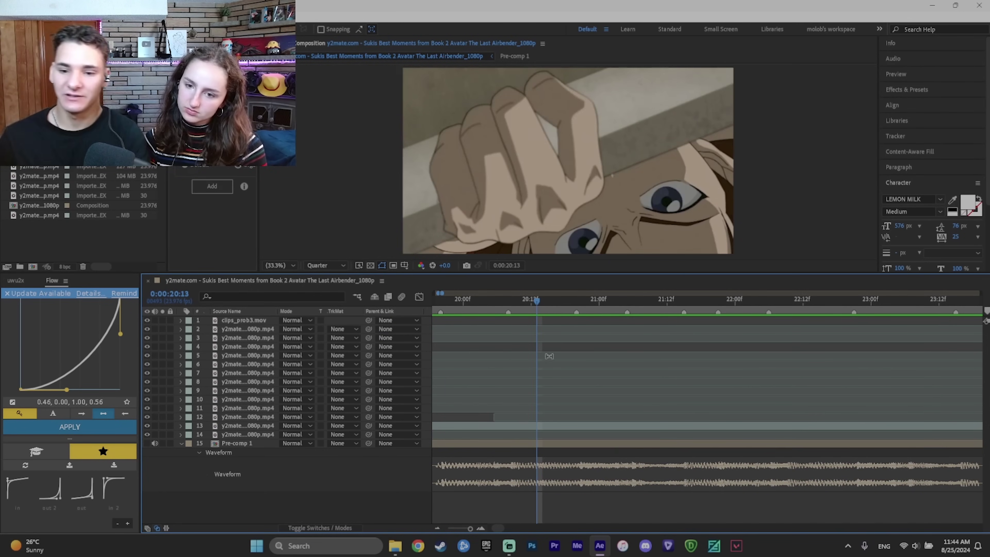
{"action": "key", "text": "minus"}
{"action": "key", "text": "minus"}
{"action": "scroll", "coordinate": [794, 367], "scroll_direction": "down", "scroll_amount": 5}
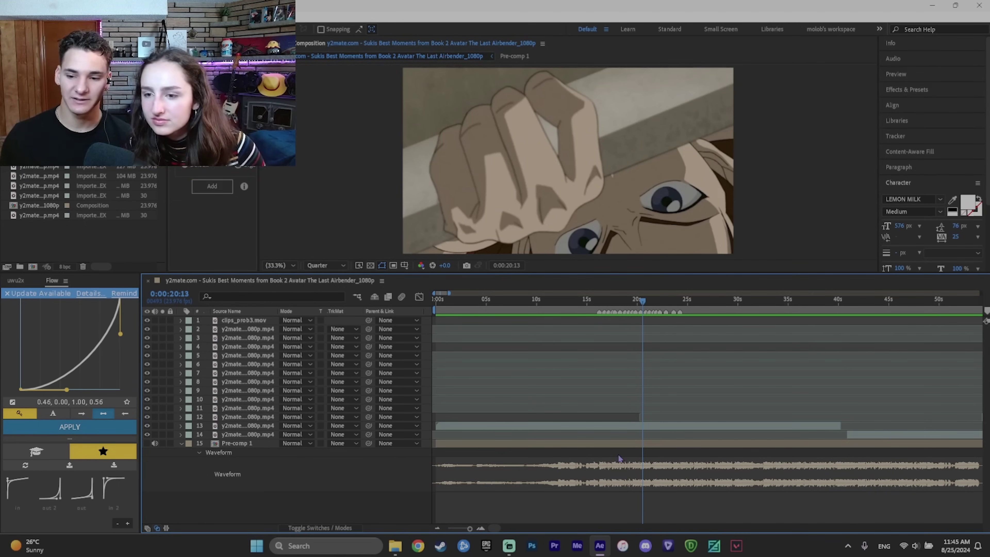
- Try to trim the layer 13 clip's start at 0:00:20:22 and slide it earlier, toward the first beat marker
{"action": "scroll", "coordinate": [601, 431], "scroll_direction": "up", "scroll_amount": 4}
{"action": "left_click", "coordinate": [600, 427]}
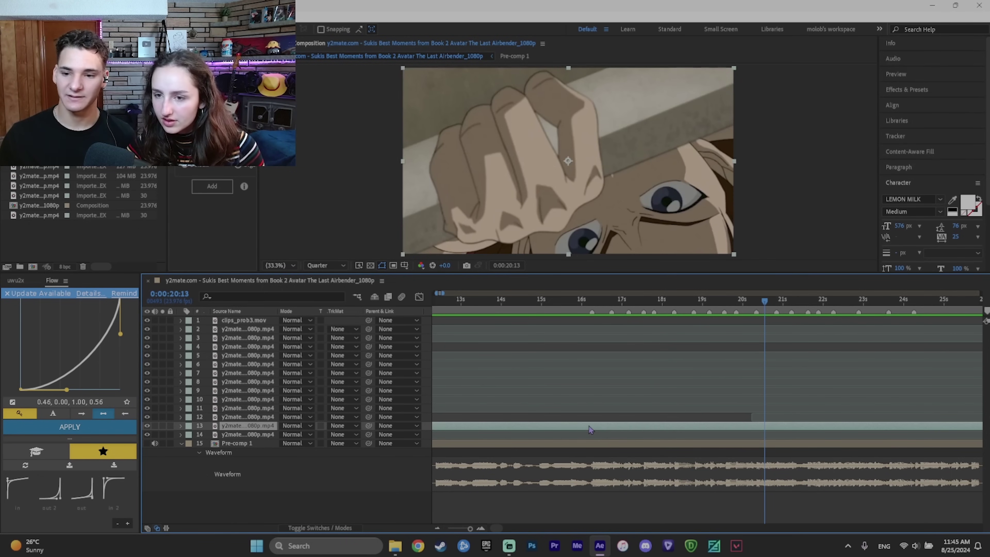
{"action": "left_click_drag", "start_coordinate": [733, 308], "coordinate": [780, 301]}
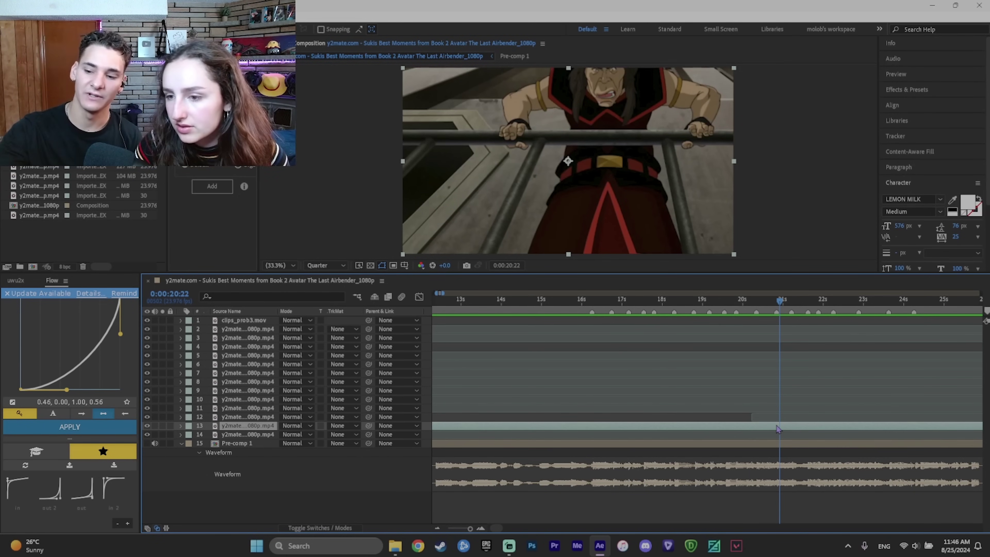
{"action": "key", "text": "alt+bracketleft"}
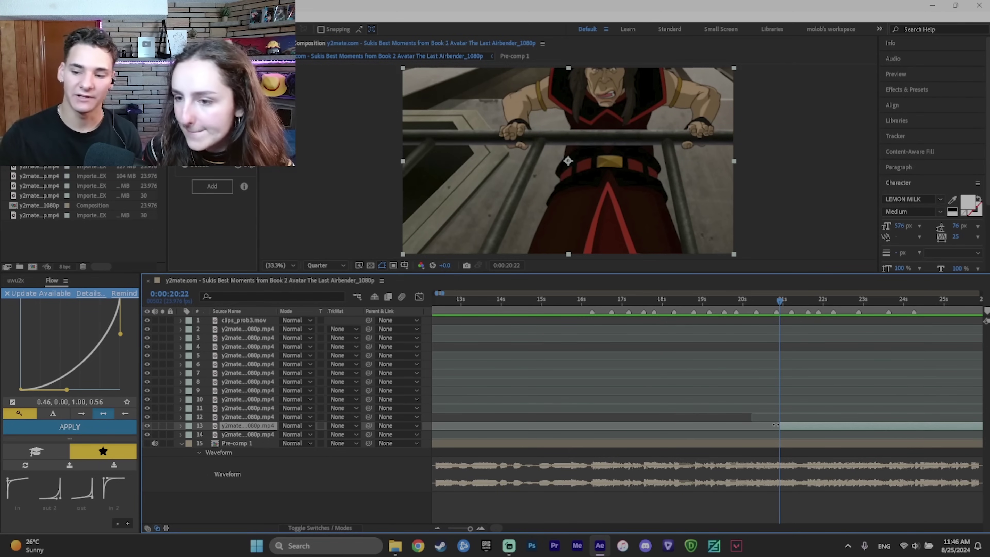
{"action": "key", "text": "ctrl+z"}
{"action": "key", "text": "alt+bracketleft"}
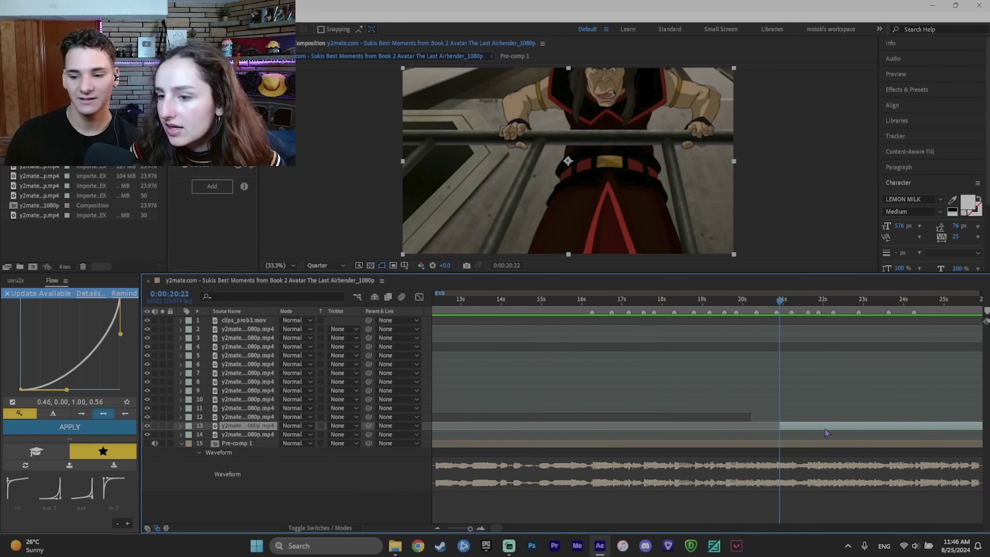
{"action": "left_click_drag", "start_coordinate": [823, 431], "coordinate": [652, 431]}
{"action": "left_click_drag", "start_coordinate": [781, 302], "coordinate": [594, 308]}
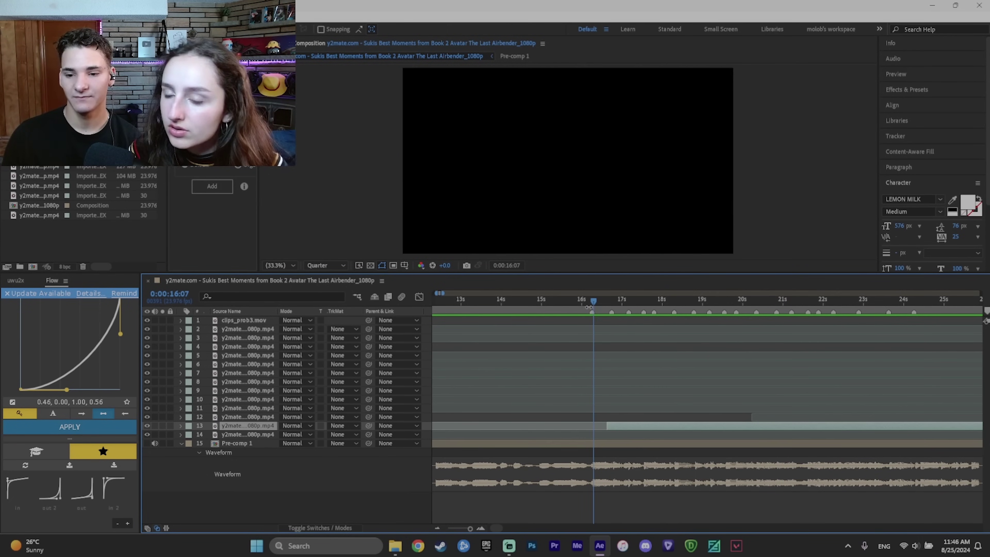
- Move the layer 13 clip to the top of the layer stack and trim its end at the first beat marker, 0:00:16:05
{"action": "key", "text": "Home"}
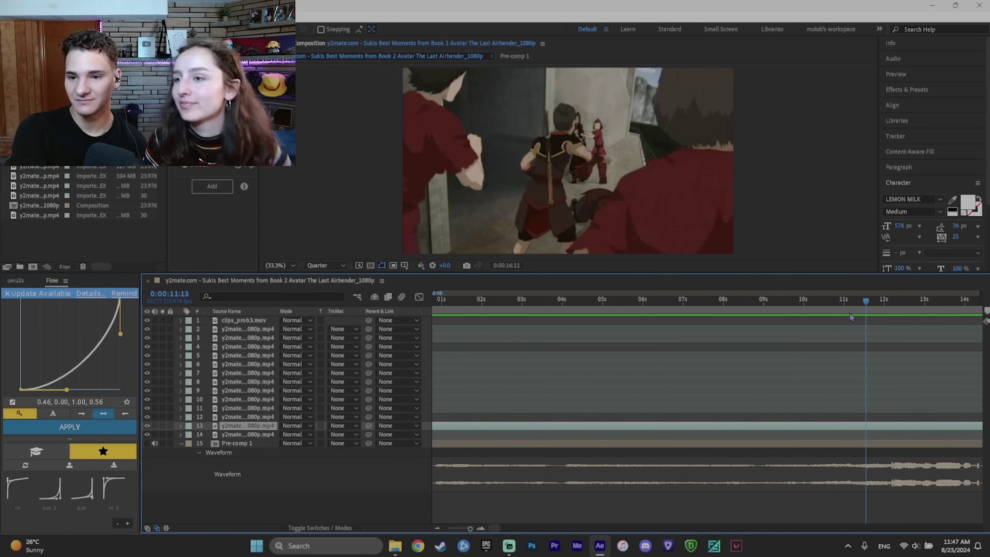
{"action": "left_click_drag", "start_coordinate": [909, 306], "coordinate": [979, 311]}
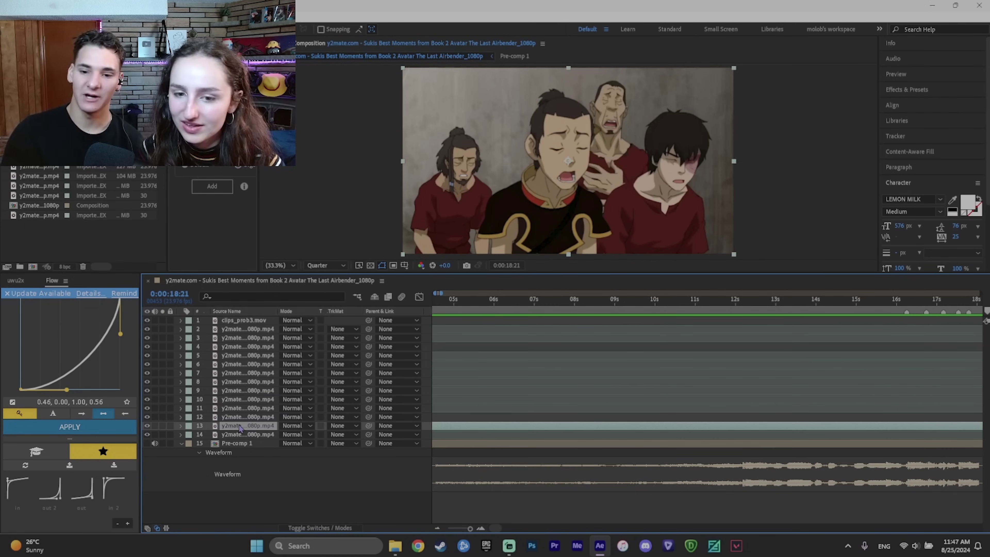
{"action": "left_click_drag", "start_coordinate": [240, 427], "coordinate": [264, 321]}
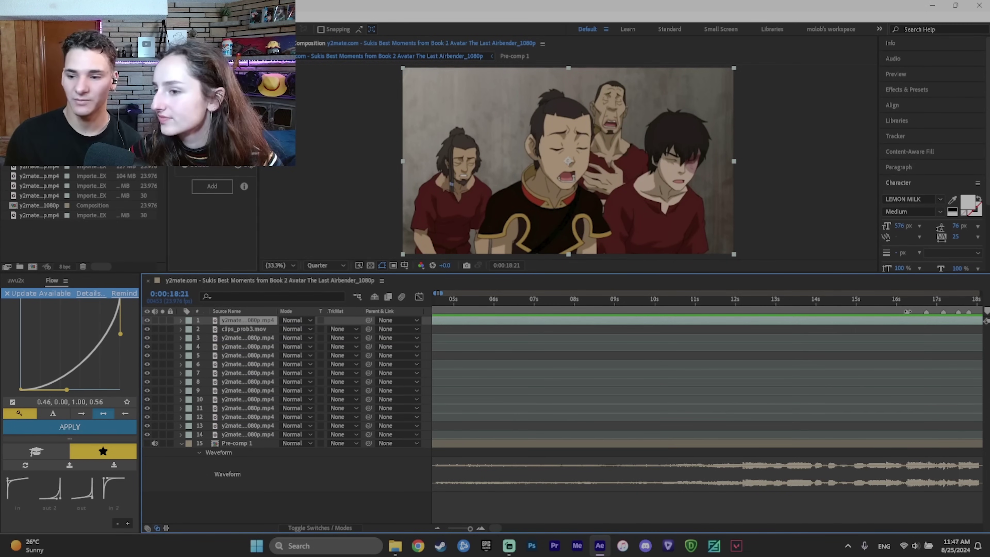
{"action": "left_click", "coordinate": [904, 305]}
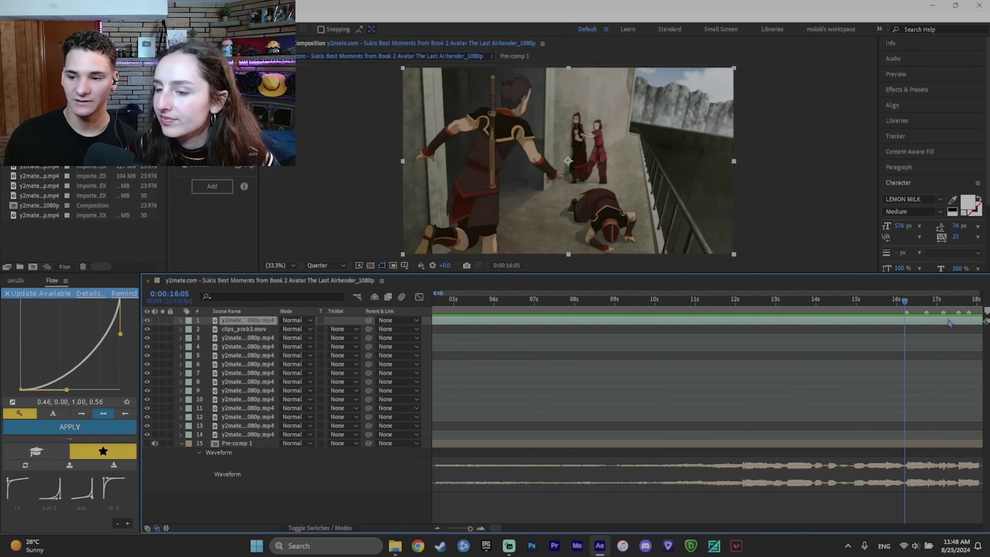
{"action": "key", "text": "alt+]"}
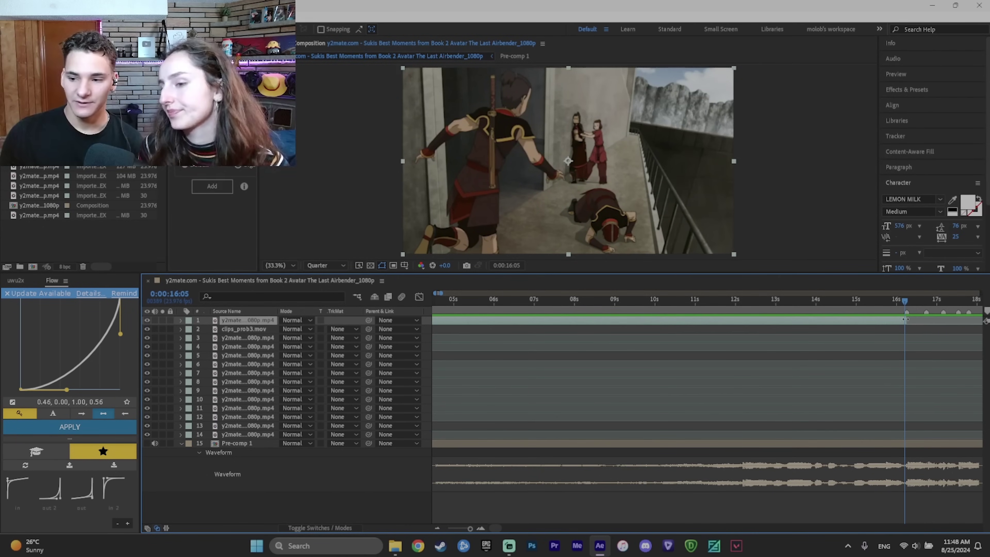
- Scrub the footage to around 0:01:00:22 and step back three frames to look for a clip to use
{"action": "left_click_drag", "start_coordinate": [905, 302], "coordinate": [987, 327]}
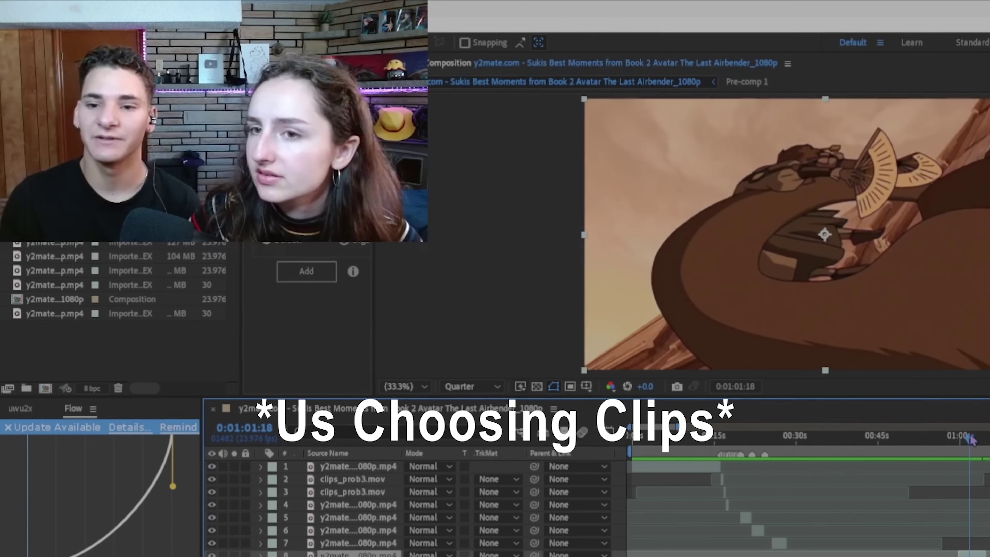
{"action": "left_click_drag", "start_coordinate": [970, 440], "coordinate": [962, 440]}
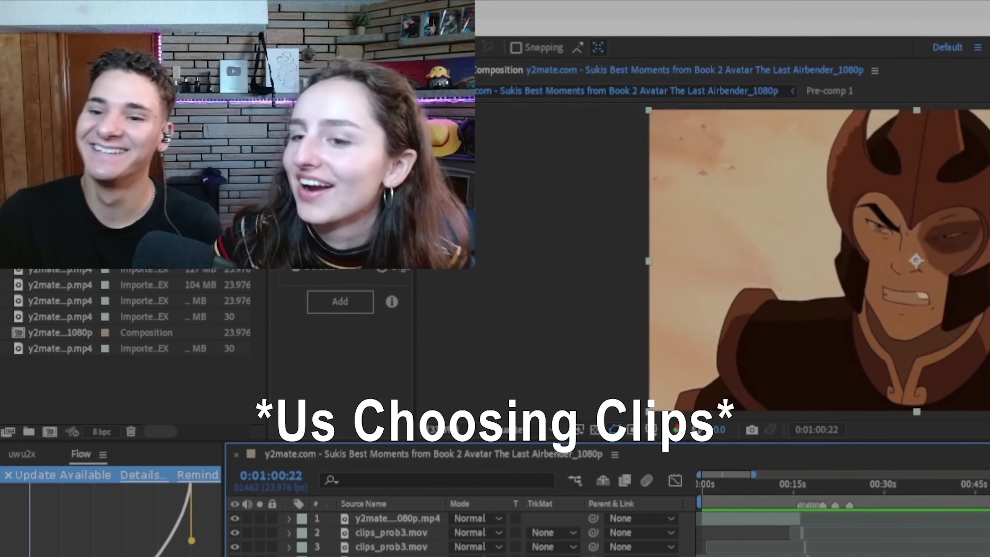
{"action": "key", "text": "Page_Up"}
{"action": "key", "text": "Page_Up"}
{"action": "key", "text": "Page_Up"}
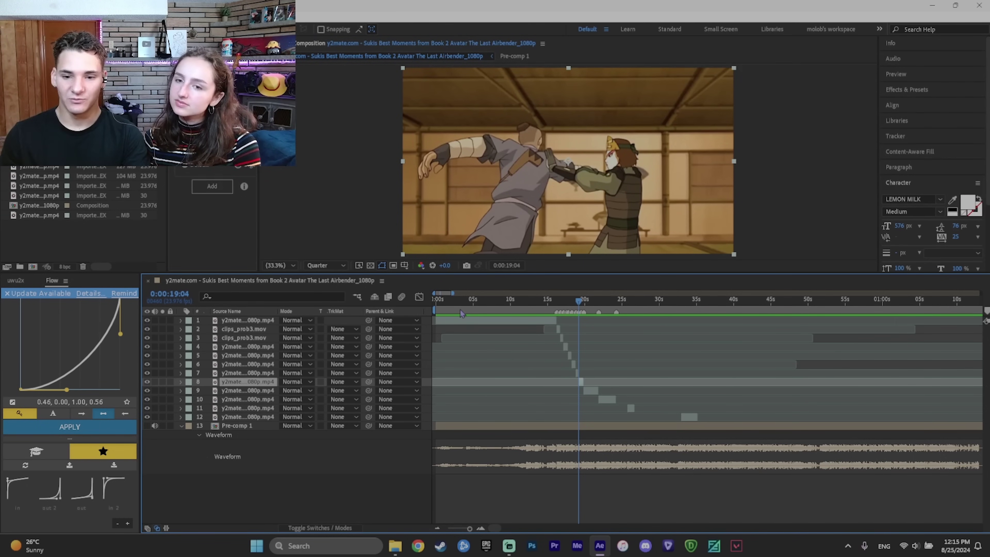
- Slip the footage inside the clips_prob3.mov clip on layer 2 from its start at 0:00:16:06 and preview the shot
{"action": "scroll", "coordinate": [567, 327], "scroll_direction": "up", "scroll_amount": 2}
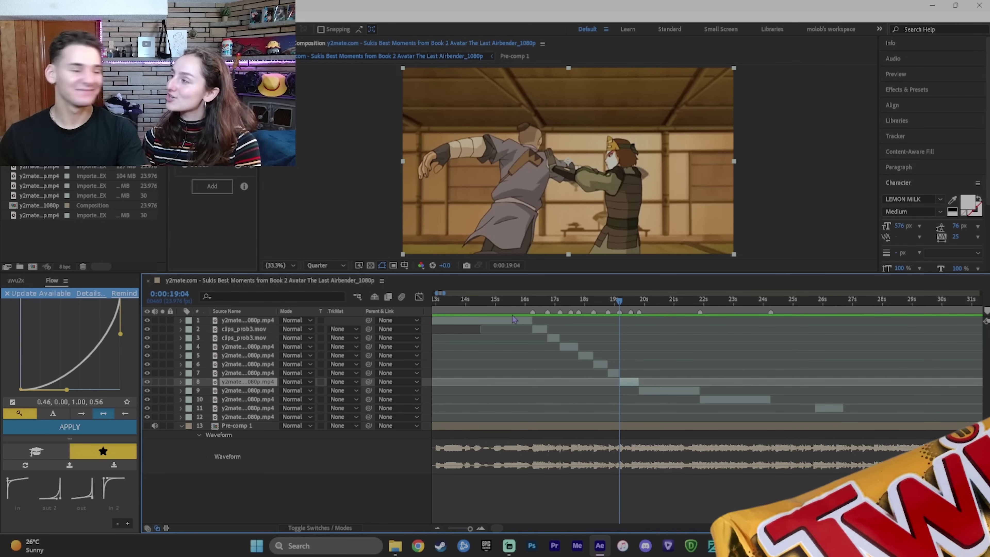
{"action": "scroll", "coordinate": [516, 328], "scroll_direction": "up", "scroll_amount": 2}
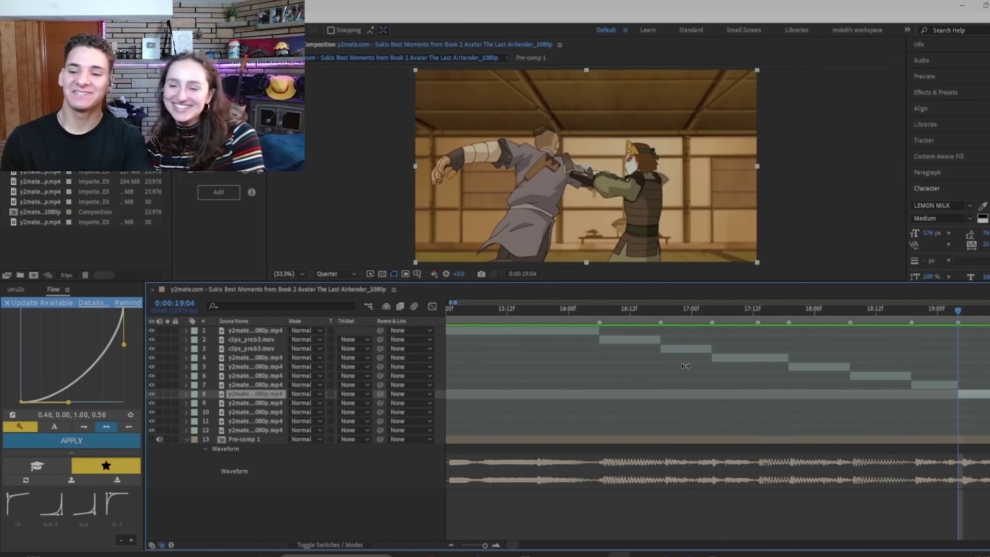
{"action": "left_click", "coordinate": [597, 329]}
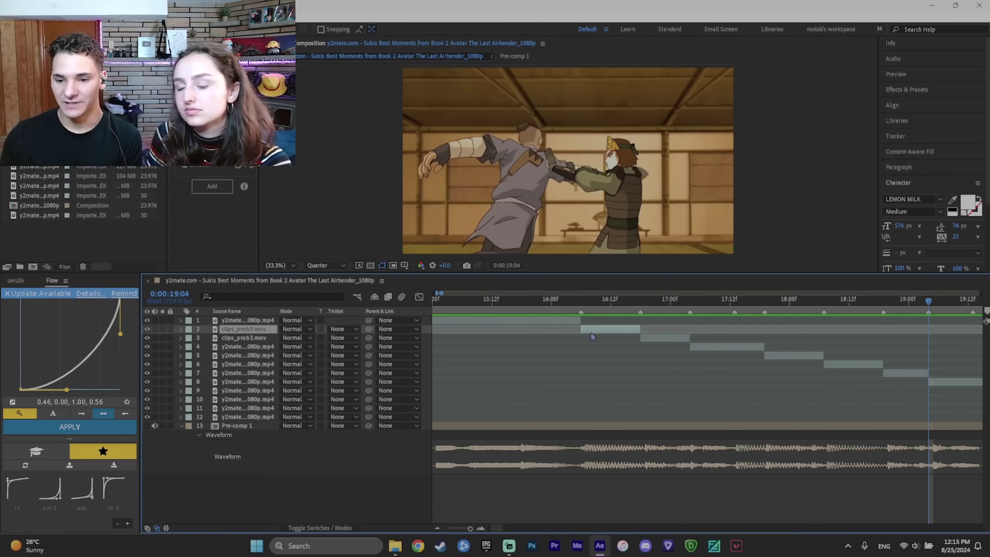
{"action": "key", "text": "i"}
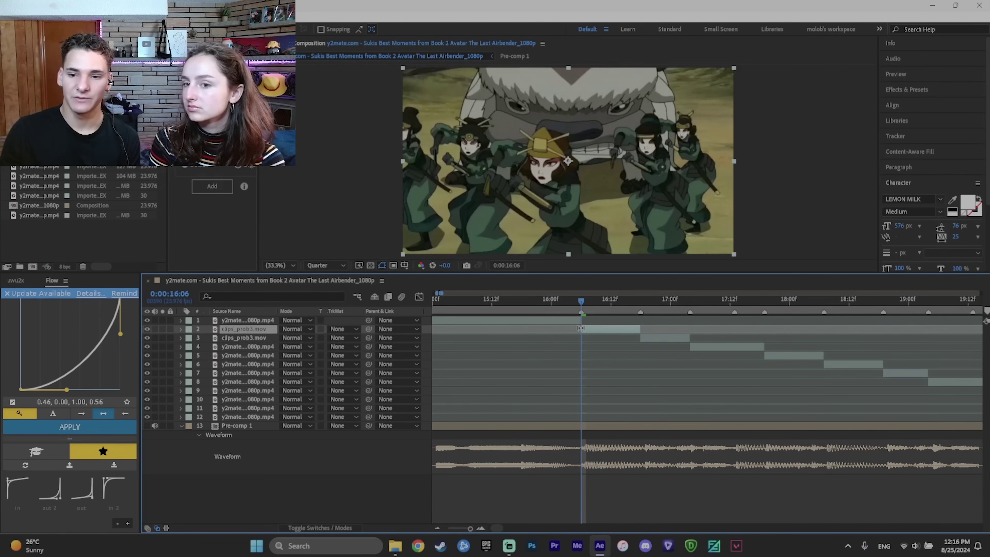
{"action": "left_click_drag", "start_coordinate": [577, 329], "coordinate": [542, 330]}
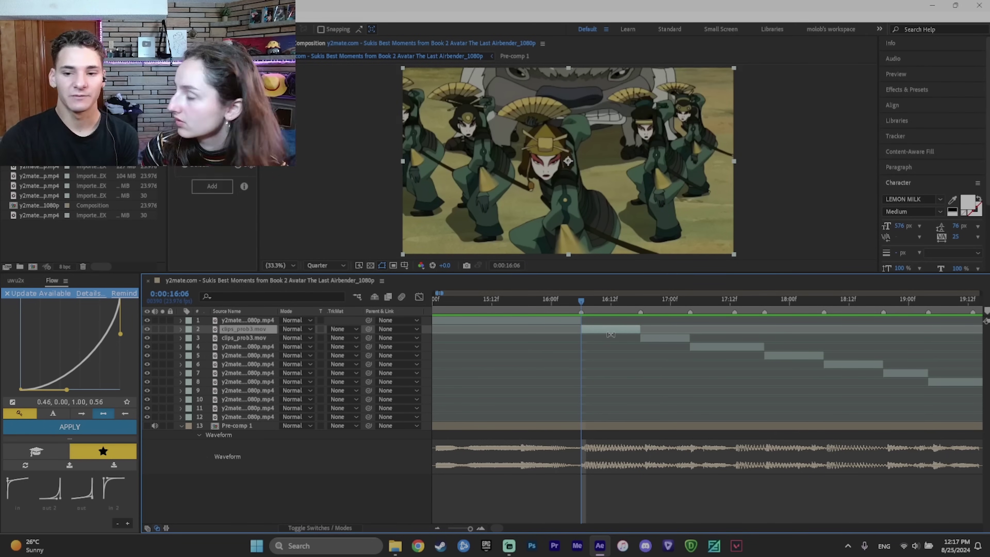
{"action": "key", "text": "space"}
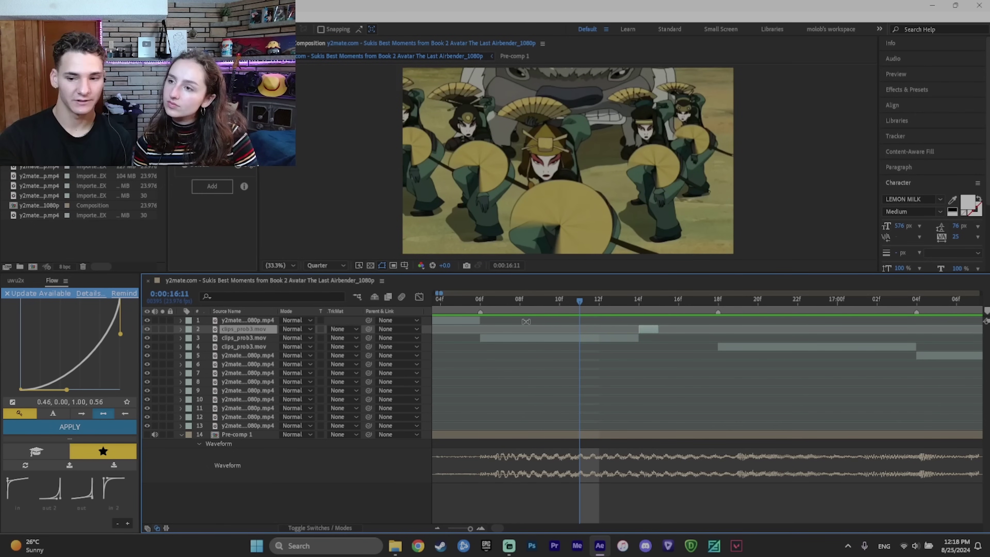
- Pre-compose the two clips_prob3.mov pieces on layers 2 and 3 as Pre-comp 2, moving all attributes and fitting the duration to their span
{"action": "left_click", "coordinate": [552, 339], "text": "shift"}
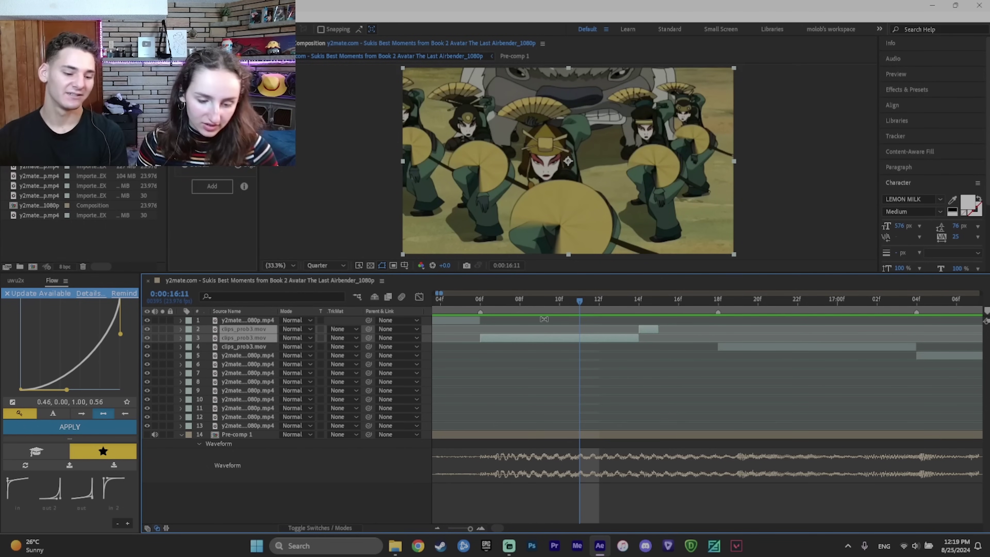
{"action": "key", "text": "ctrl+shift+c"}
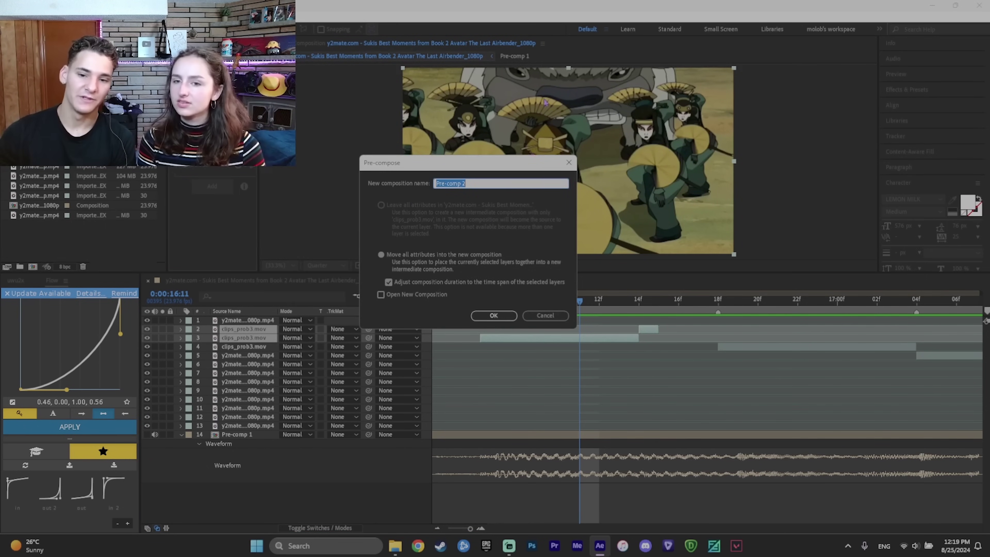
{"action": "left_click", "coordinate": [494, 315]}
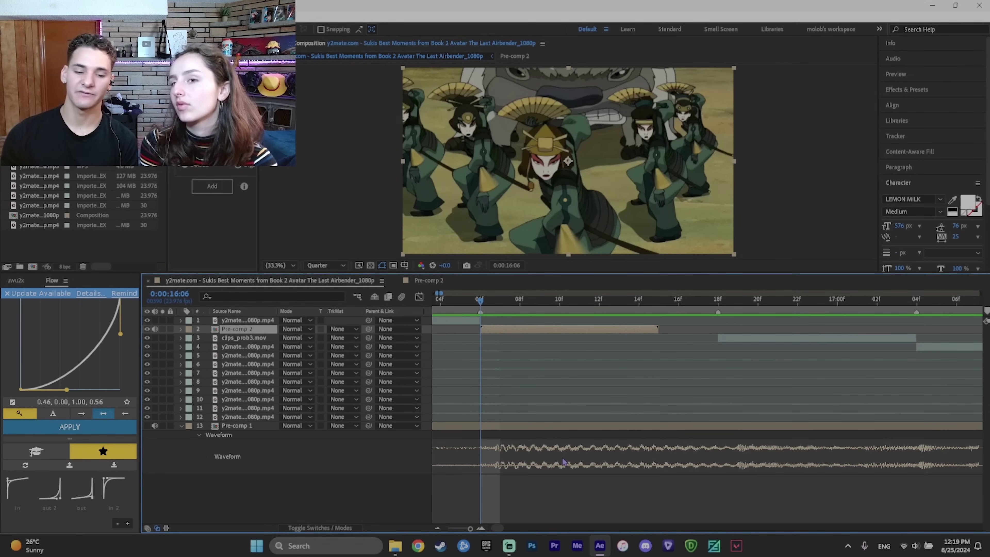
- Apply the saved Twixtor preset to Pre-comp 2 and pre-compose that layer again
{"action": "key", "text": "ctrl+space"}
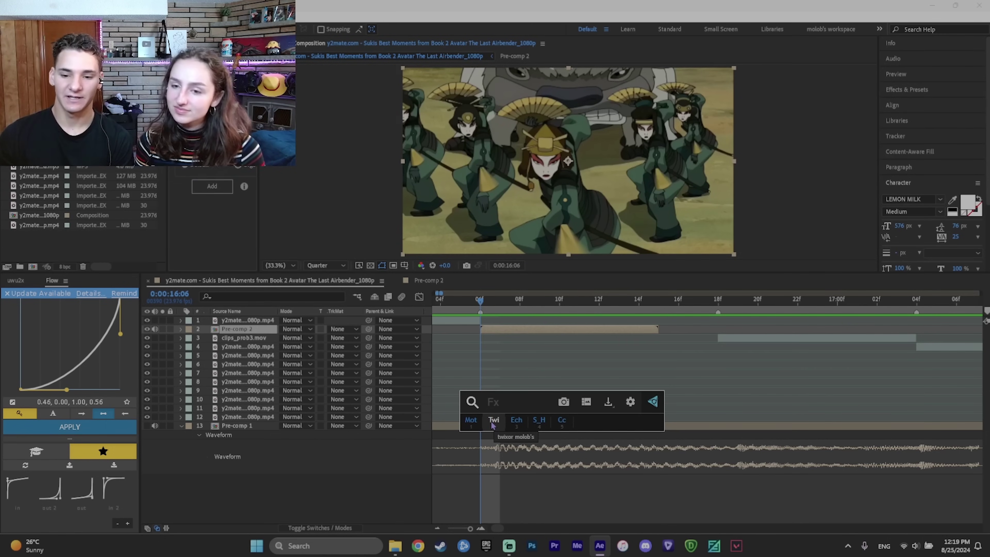
{"action": "left_click", "coordinate": [492, 421]}
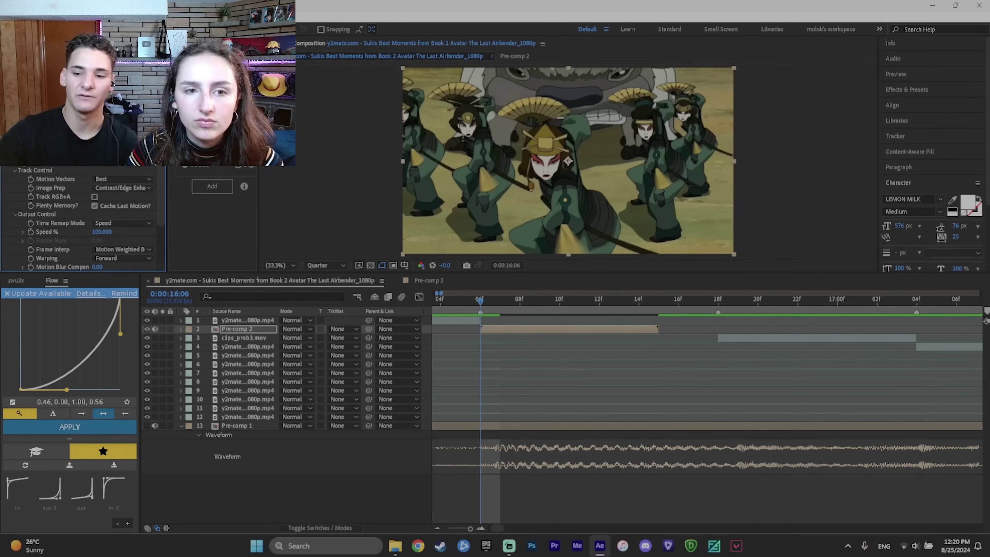
{"action": "scroll", "coordinate": [109, 183], "scroll_direction": "up", "scroll_amount": 1}
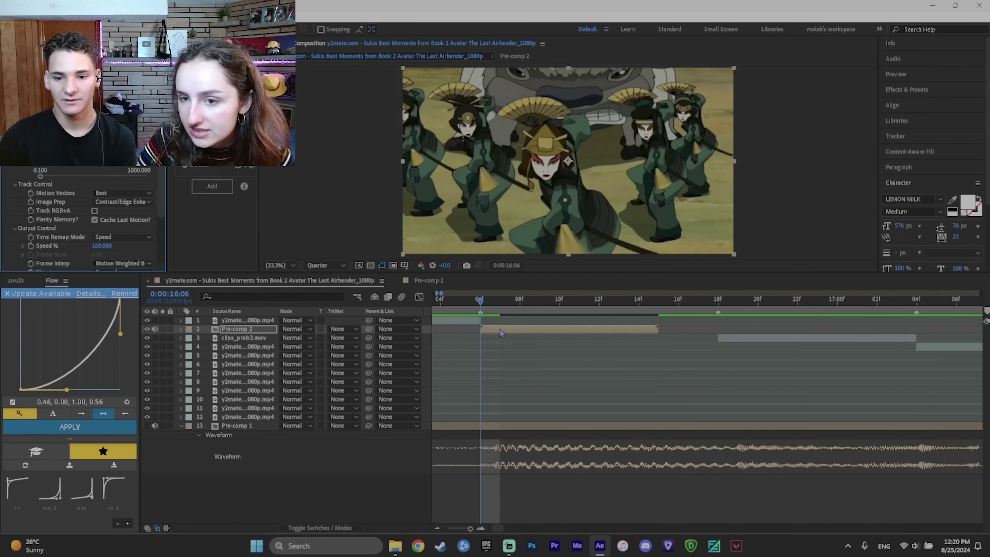
{"action": "left_click", "coordinate": [488, 327]}
{"action": "key", "text": "ctrl+shift+c"}
{"action": "key", "text": "Return"}
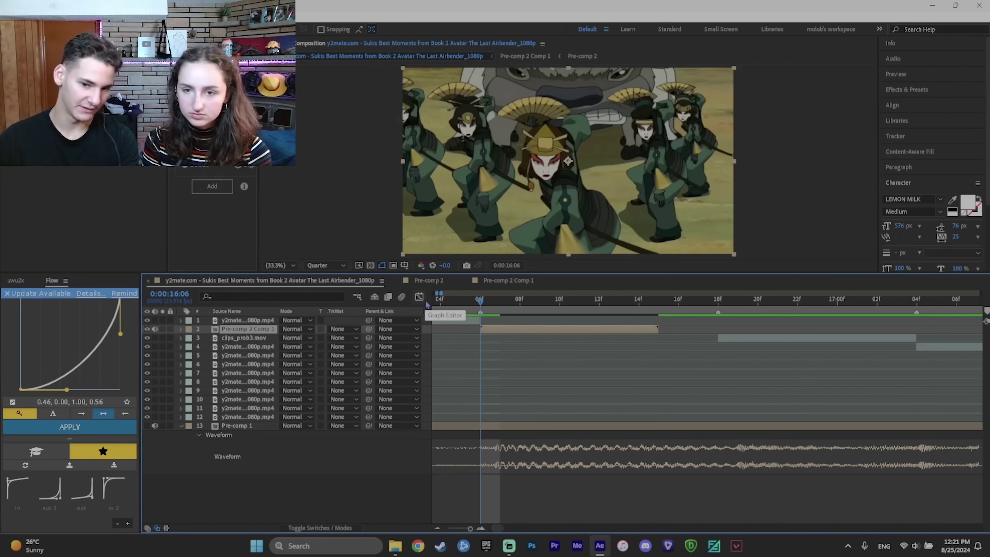
- Enable time remapping on Pre-comp 2 Comp 1 and add a Time Remap keyframe at 0:00:16:14
{"action": "key", "text": "ctrl+alt+t"}
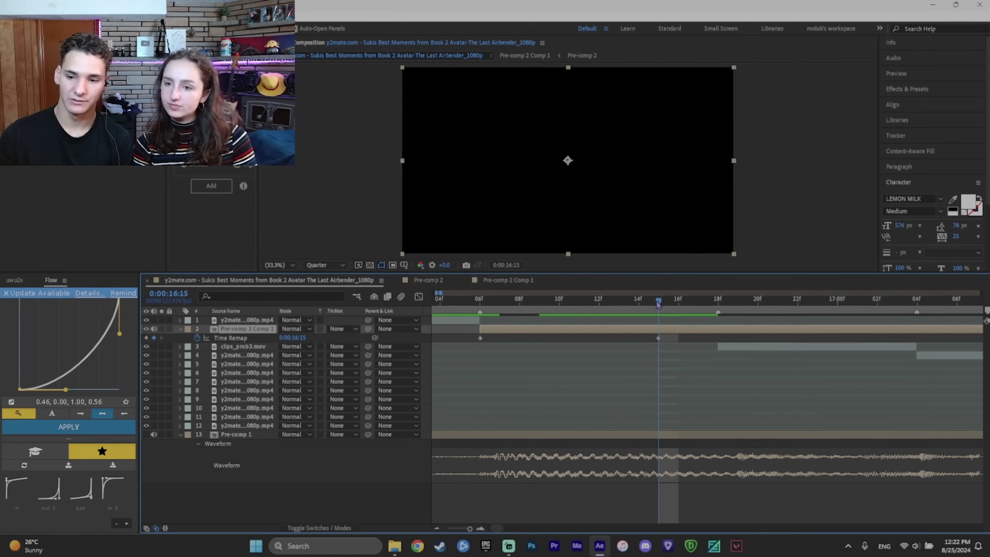
{"action": "left_click_drag", "start_coordinate": [662, 303], "coordinate": [635, 339]}
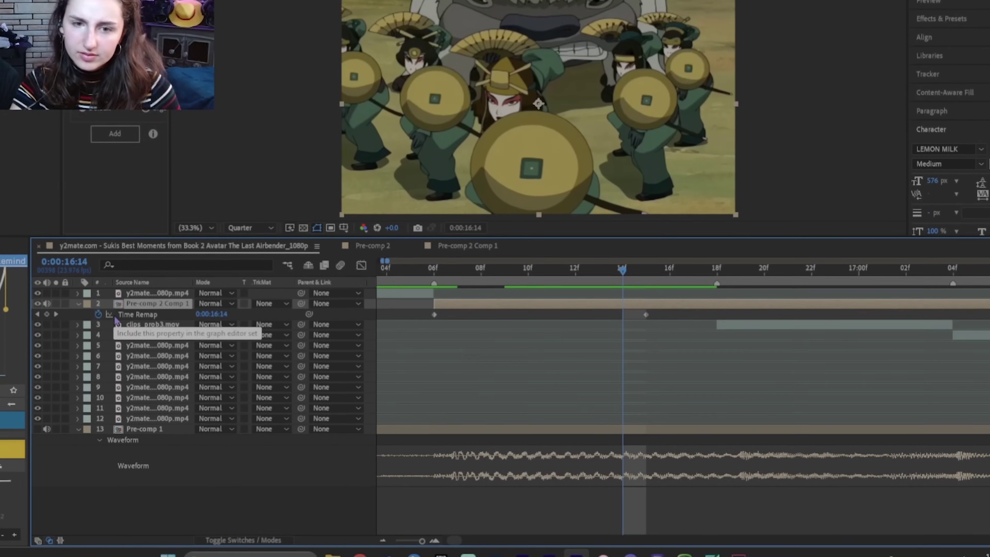
{"action": "left_click", "coordinate": [32, 311]}
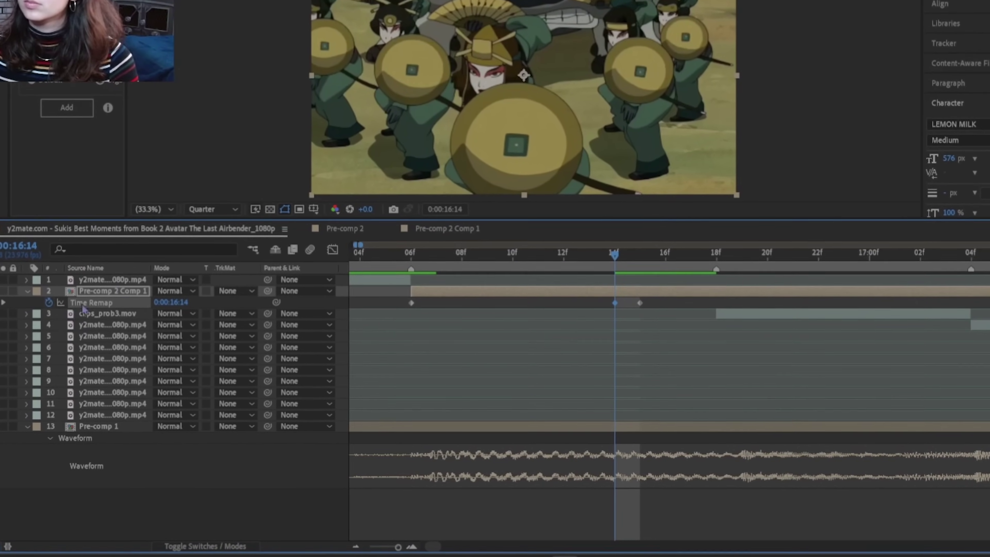
- Move the end Time Remap keyframe to 0:00:16:17 and trim the layer's end at the second beat marker
{"action": "left_click_drag", "start_coordinate": [613, 300], "coordinate": [639, 300]}
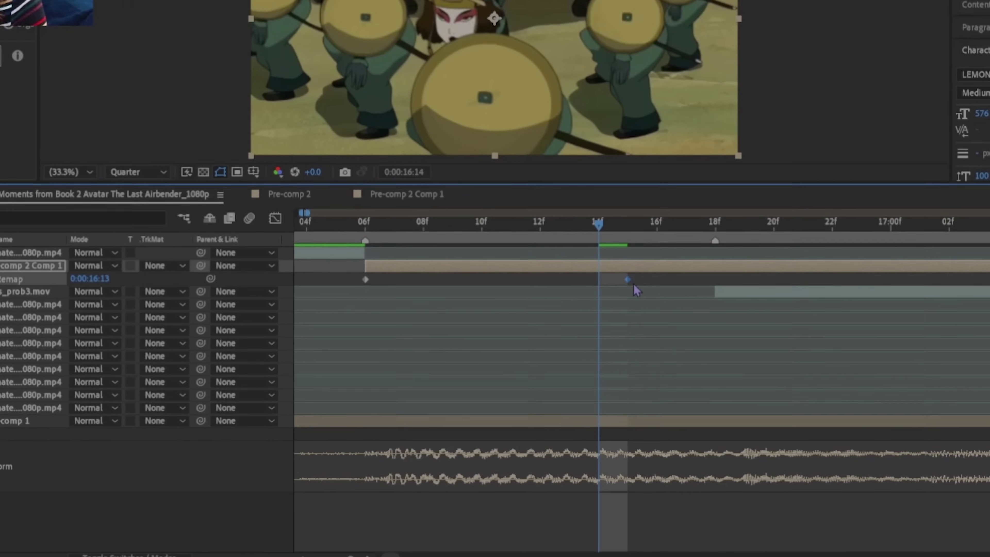
{"action": "left_click_drag", "start_coordinate": [625, 276], "coordinate": [715, 279]}
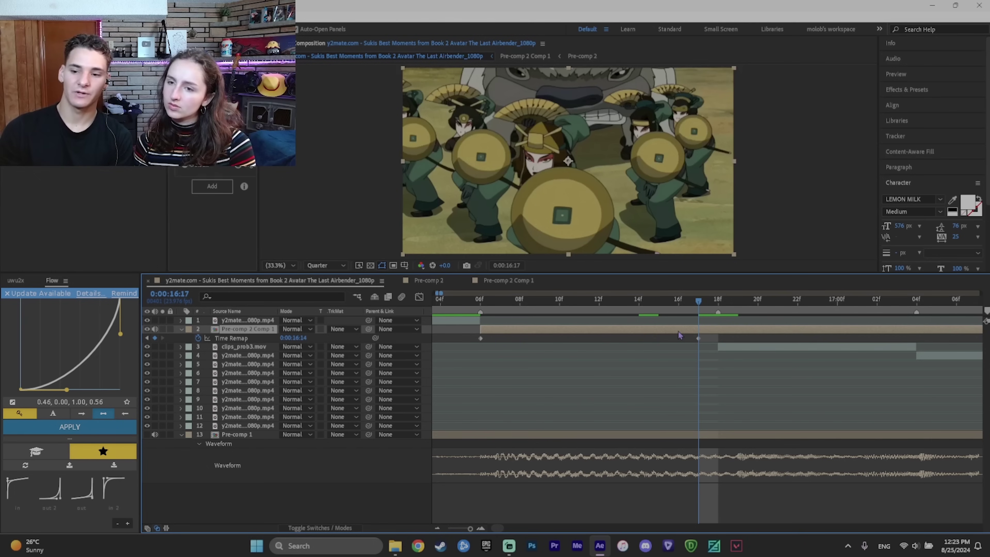
{"action": "key", "text": "alt+bracketright"}
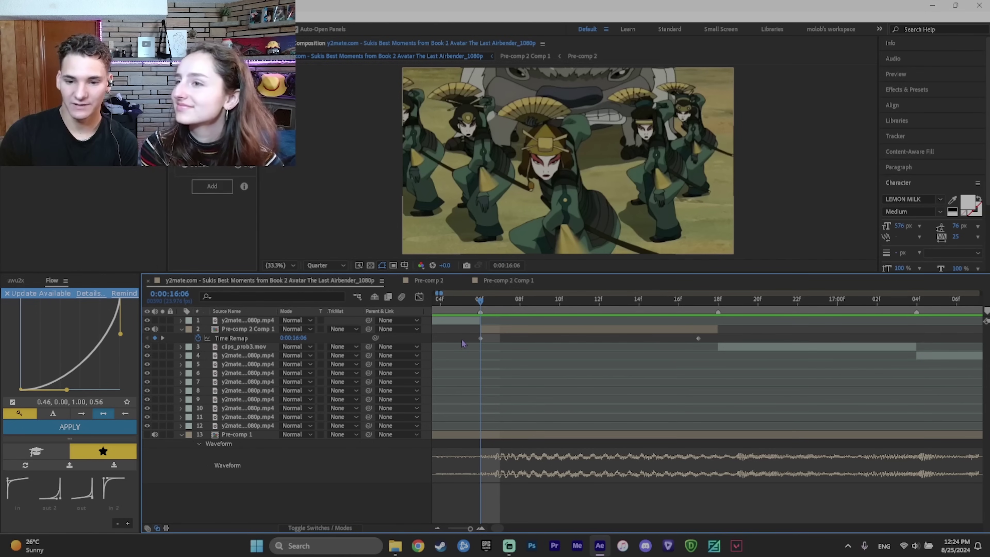
- Apply Easy Ease to both Time Remap keyframes of Pre-comp 2 Comp 1 and show their curve in the Graph Editor
{"action": "left_click", "coordinate": [479, 340]}
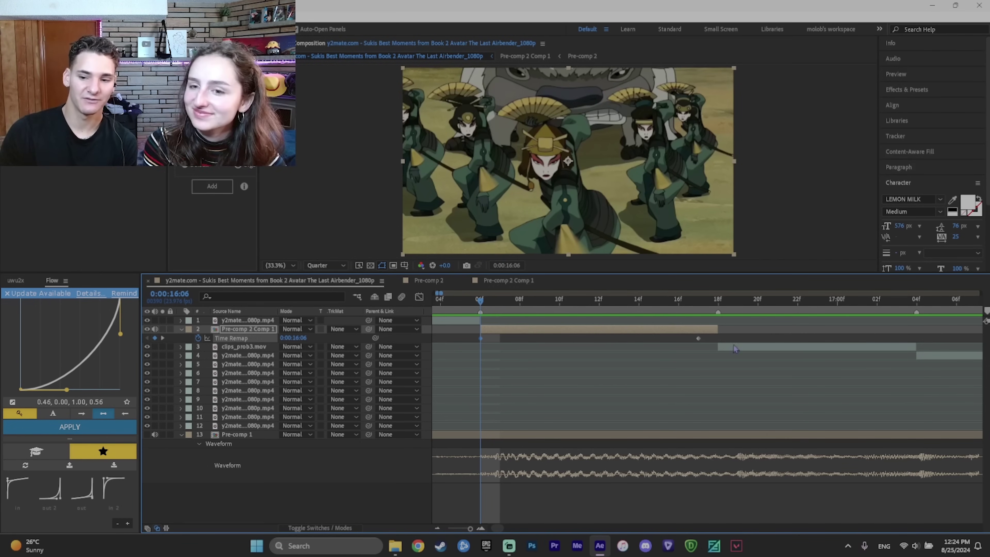
{"action": "left_click", "coordinate": [457, 340]}
{"action": "left_click_drag", "start_coordinate": [457, 339], "coordinate": [711, 344]}
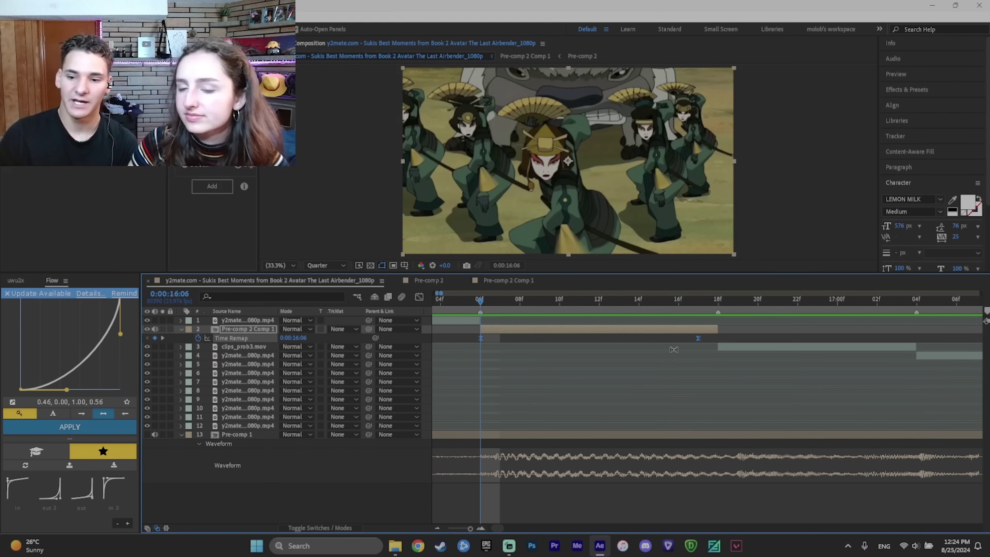
{"action": "left_click", "coordinate": [420, 297]}
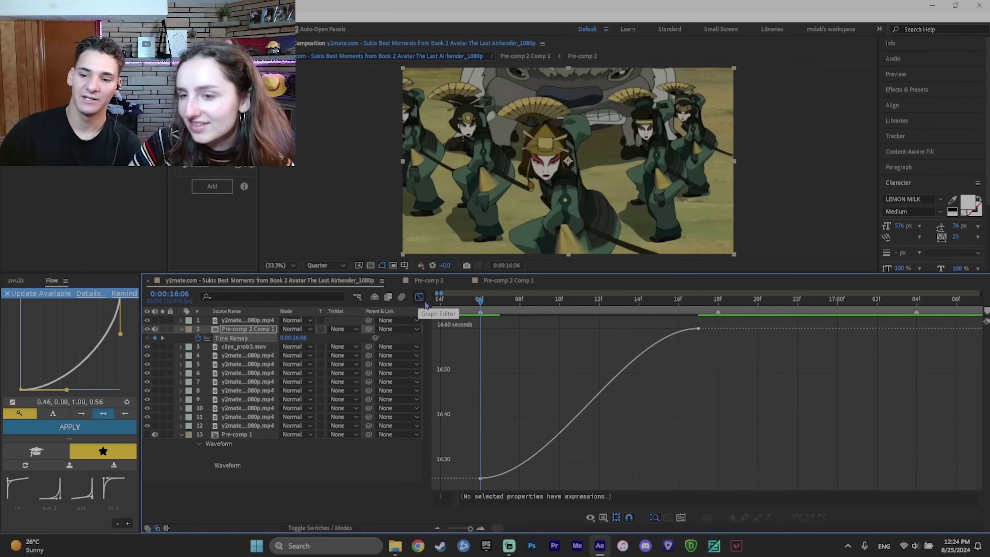
- Reshape the Time Remap curve so the clip starts fast, slows in the middle and speeds up at the end
{"action": "left_click", "coordinate": [565, 469]}
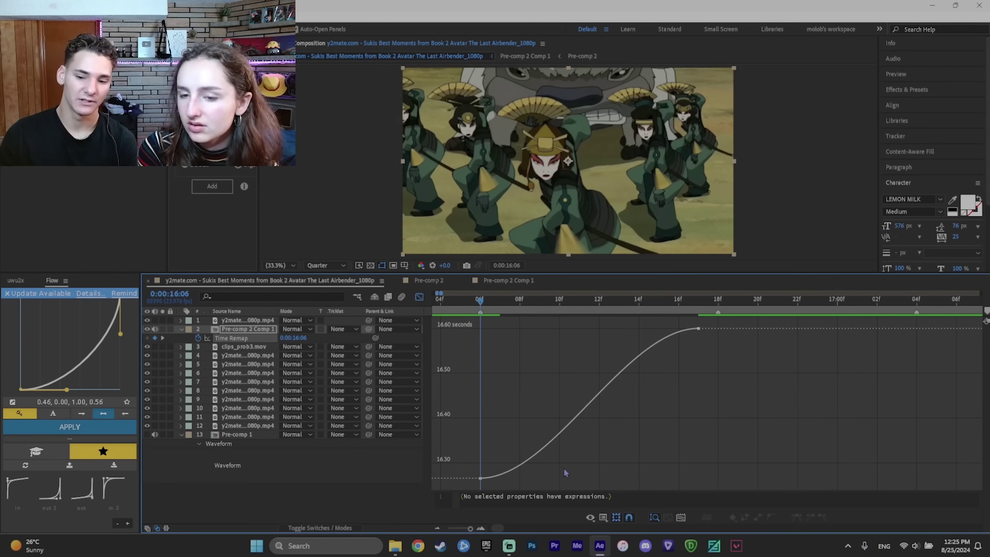
{"action": "left_click_drag", "start_coordinate": [467, 439], "coordinate": [532, 490]}
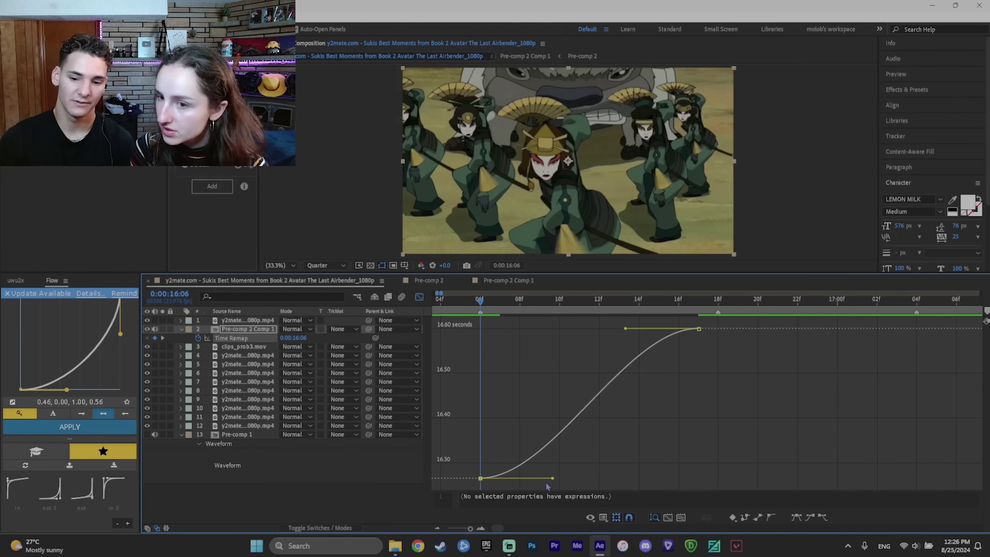
{"action": "left_click_drag", "start_coordinate": [541, 298], "coordinate": [509, 302]}
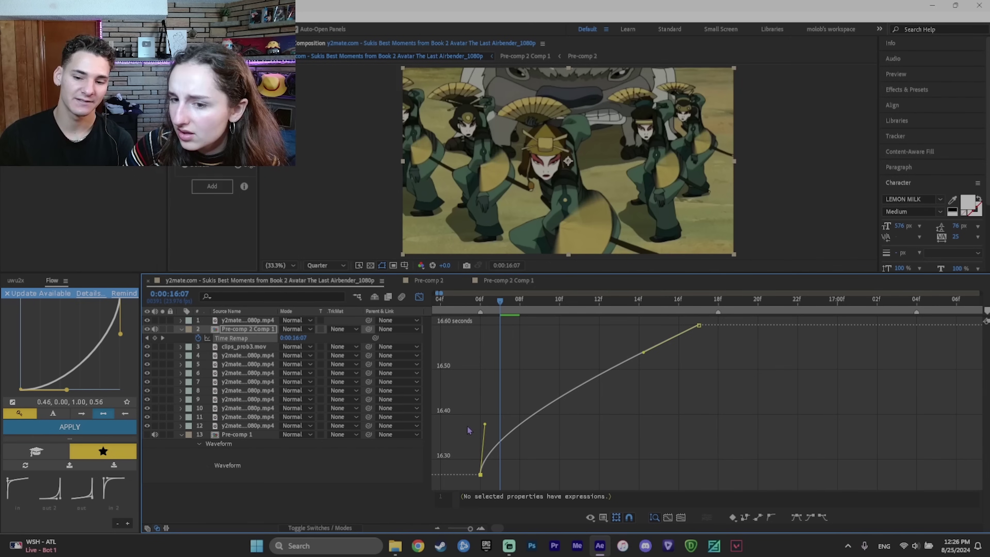
{"action": "left_click_drag", "start_coordinate": [468, 420], "coordinate": [466, 415]}
{"action": "left_click_drag", "start_coordinate": [643, 356], "coordinate": [694, 392]}
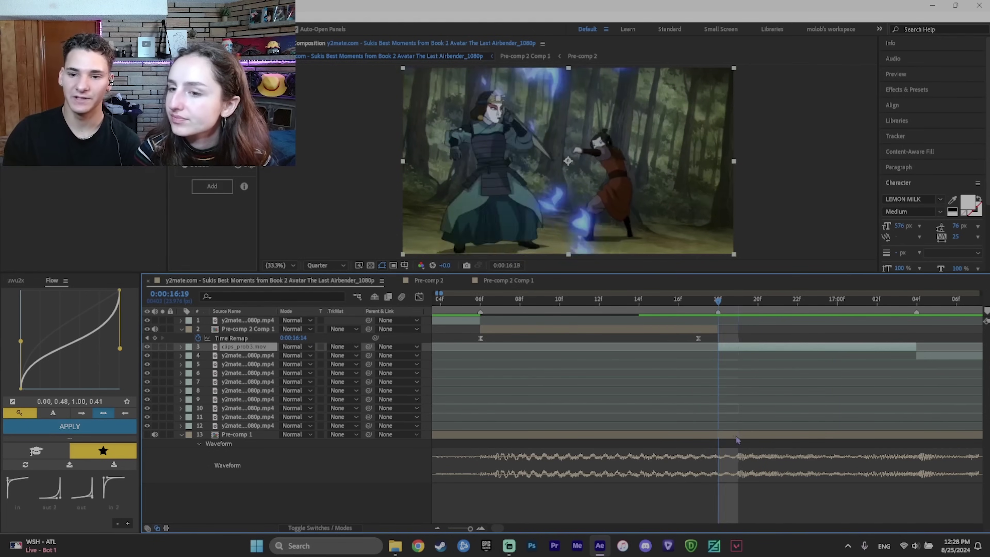
{"action": "left_click_drag", "start_coordinate": [736, 440], "coordinate": [843, 449]}
{"action": "left_click", "coordinate": [842, 448]}
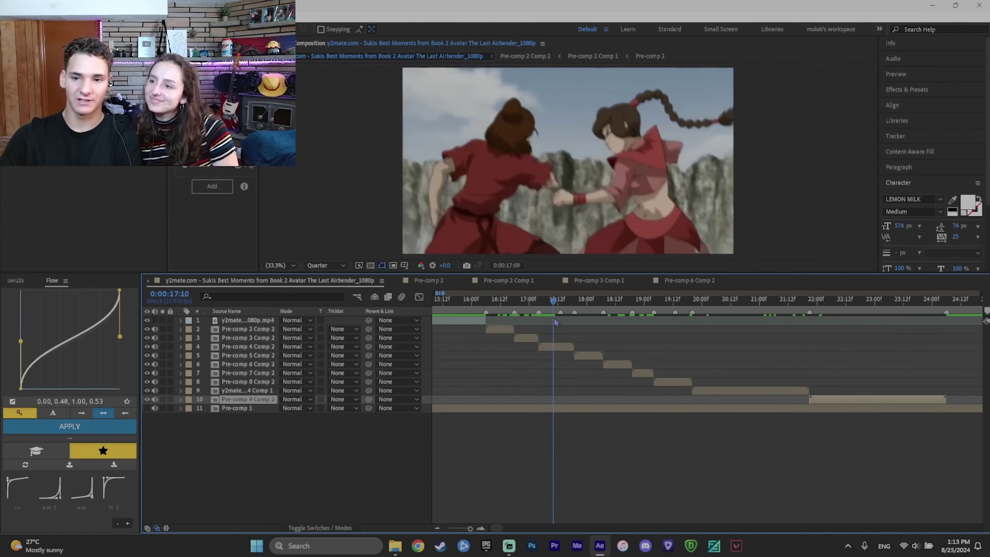
- Preview the time-remapped clips against the beat markers, starting from 0:00:15:21
{"action": "left_click_drag", "start_coordinate": [550, 302], "coordinate": [464, 301]}
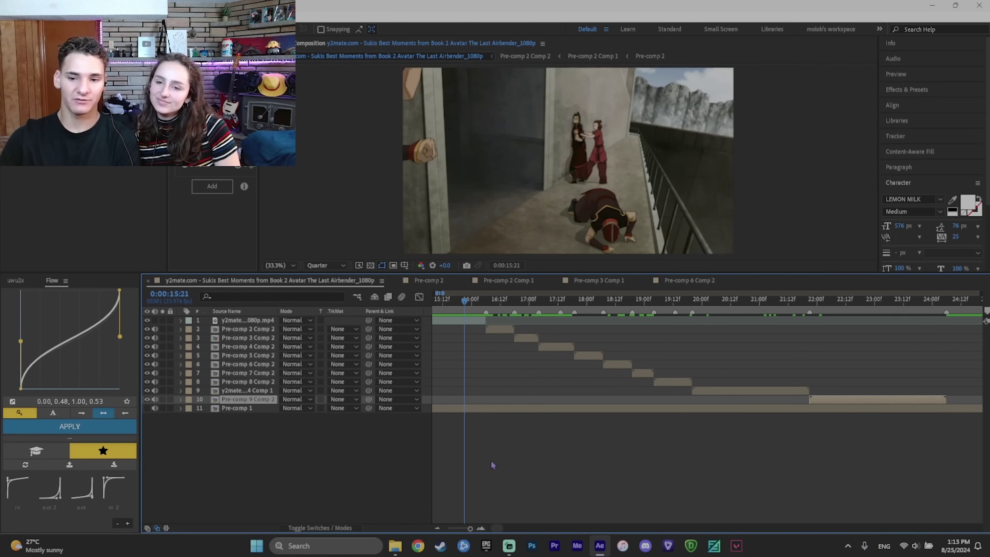
{"action": "key", "text": "space"}
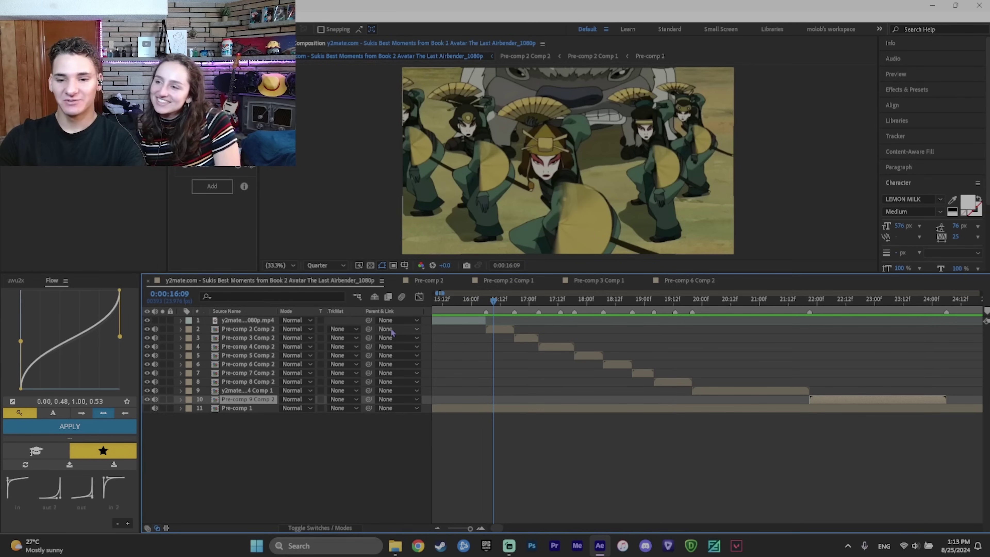
{"action": "scroll", "coordinate": [621, 352], "scroll_direction": "down", "scroll_amount": 1}
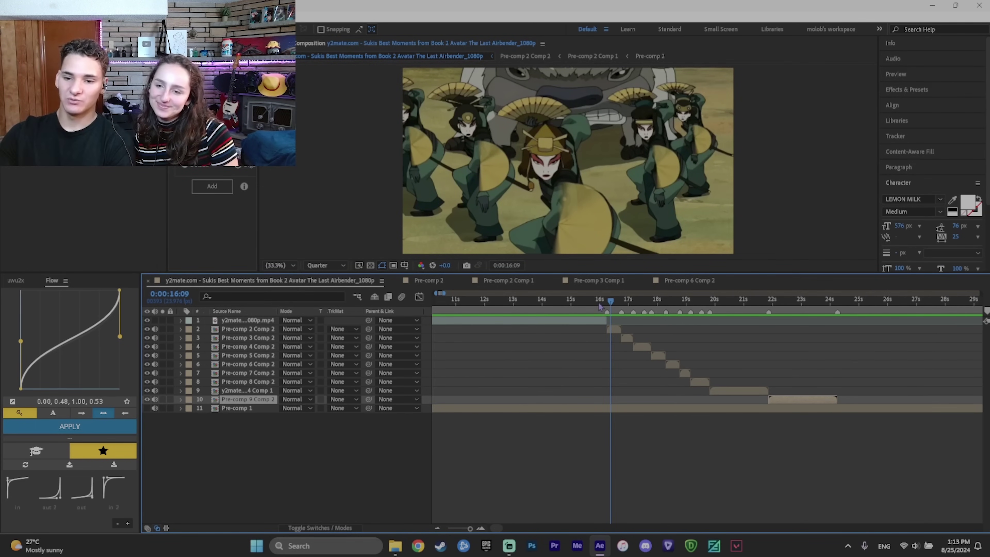
- Add two nulls above Pre-comp 2 Comp 2, with the clip parented to Null 1 and Null 1 to Null 2
{"action": "left_click_drag", "start_coordinate": [611, 304], "coordinate": [602, 304]}
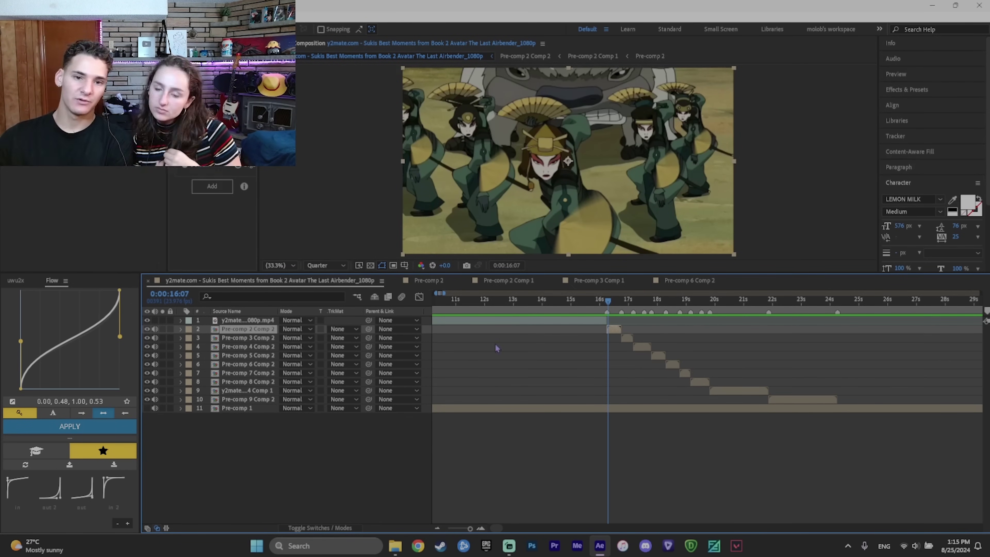
{"action": "left_click", "coordinate": [213, 187]}
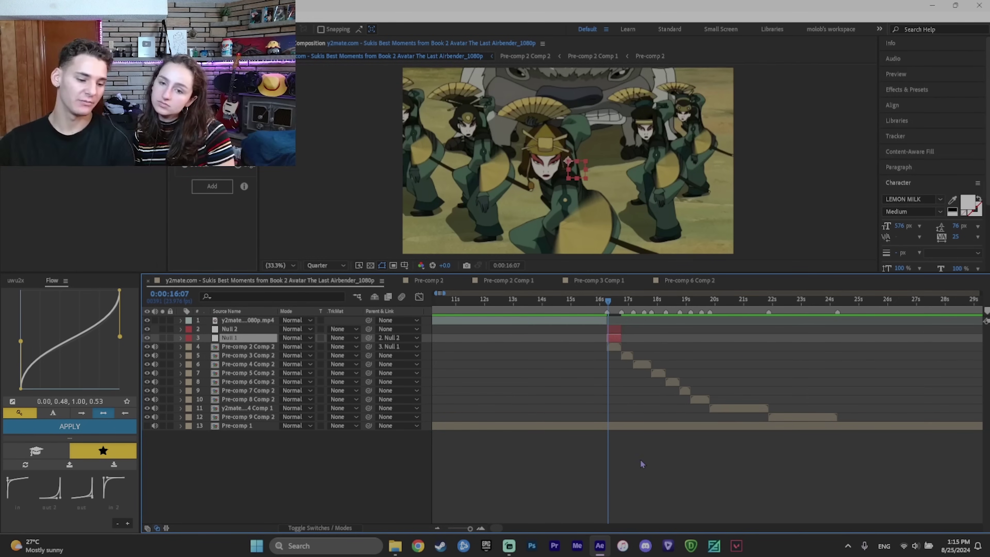
- Set a Scale keyframe of 100% on Null 1 at 0:00:16:17
{"action": "key", "text": "s"}
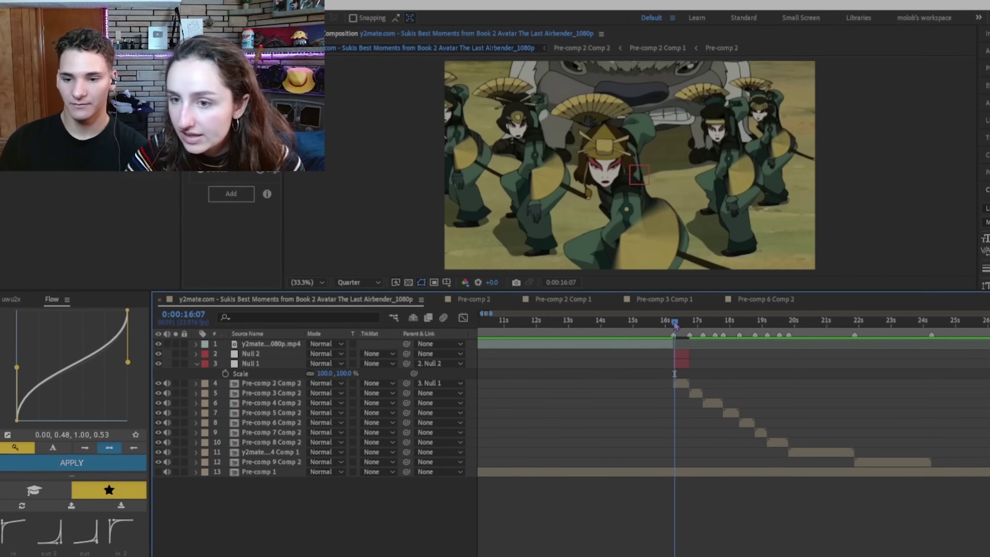
{"action": "left_click_drag", "start_coordinate": [661, 318], "coordinate": [704, 328]}
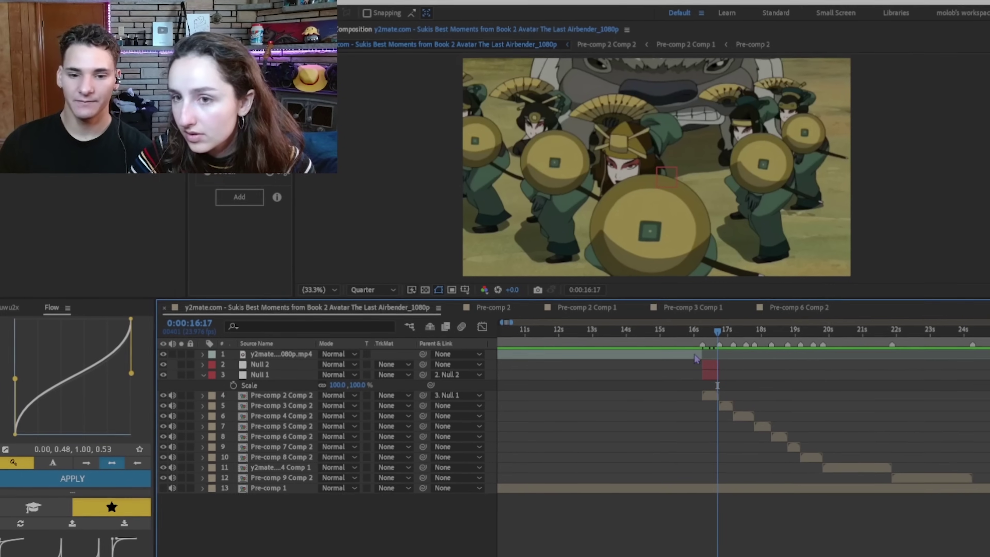
{"action": "left_click", "coordinate": [237, 391]}
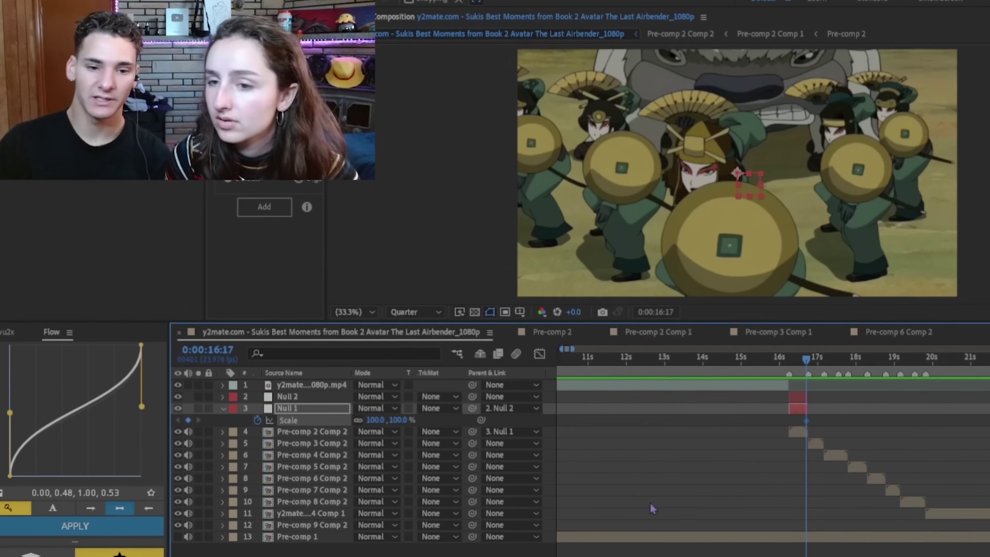
- Set a Scale keyframe of 80% on Null 1 at the clip's start, 0:00:16:06
{"action": "key", "text": "j"}
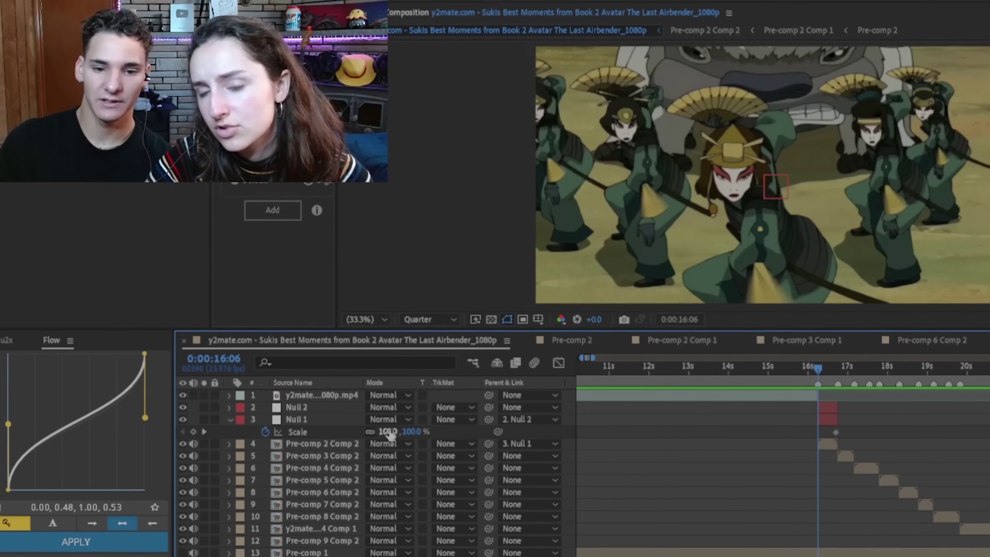
{"action": "left_click", "coordinate": [389, 432]}
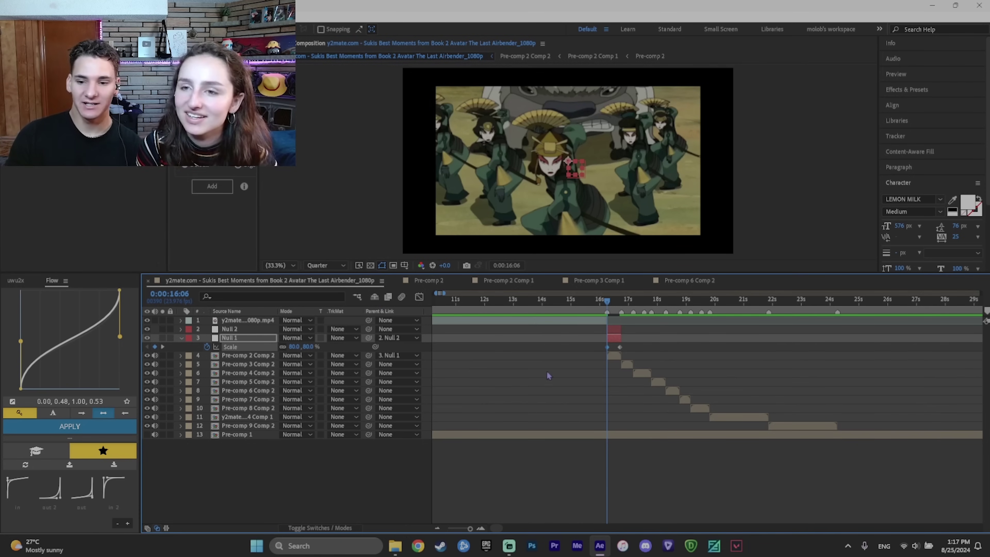
- Add Motion Tile to Pre-comp 2 Comp 2, enlarging its output width and height and mirroring the edges to fill the black borders
{"action": "left_click", "coordinate": [607, 355]}
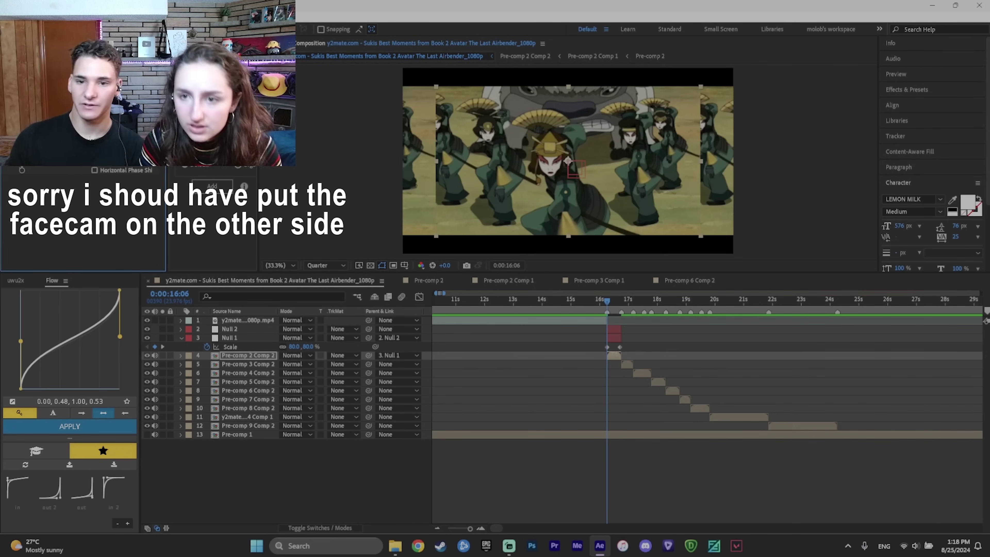
{"action": "key", "text": "Return"}
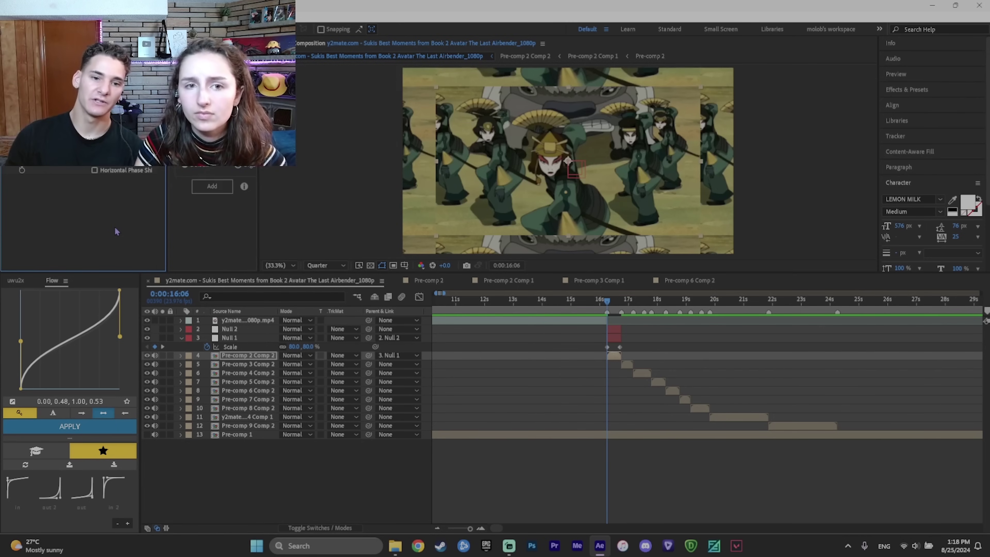
{"action": "left_click", "coordinate": [94, 152]}
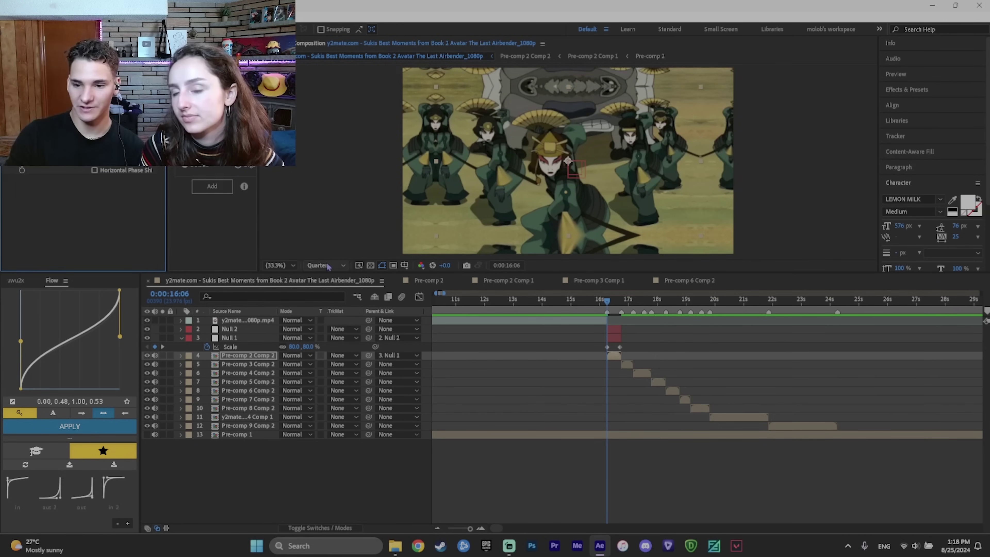
- Ease Null 1's Scale keyframes with Flow curve 0.00, 0.98, 0.00, 0.86, ending at 124% at 0:00:16:17, and check the zoom
{"action": "mouse_move", "coordinate": [608, 304]}
{"action": "left_mouse_down"}
{"action": "mouse_move", "coordinate": [619, 305]}
{"action": "mouse_move", "coordinate": [602, 305]}
{"action": "left_mouse_up"}
{"action": "left_click", "coordinate": [577, 350]}
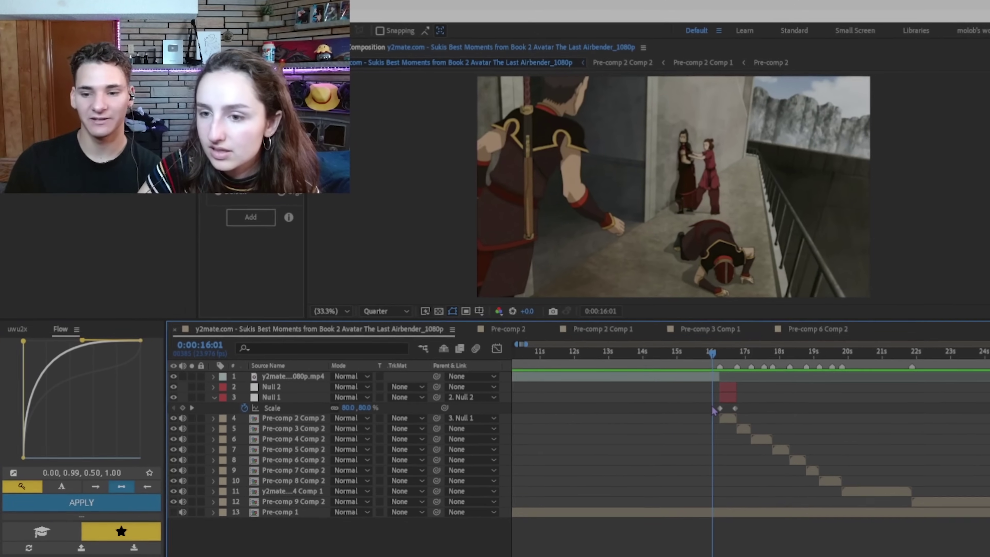
{"action": "left_click_drag", "start_coordinate": [713, 407], "coordinate": [747, 413]}
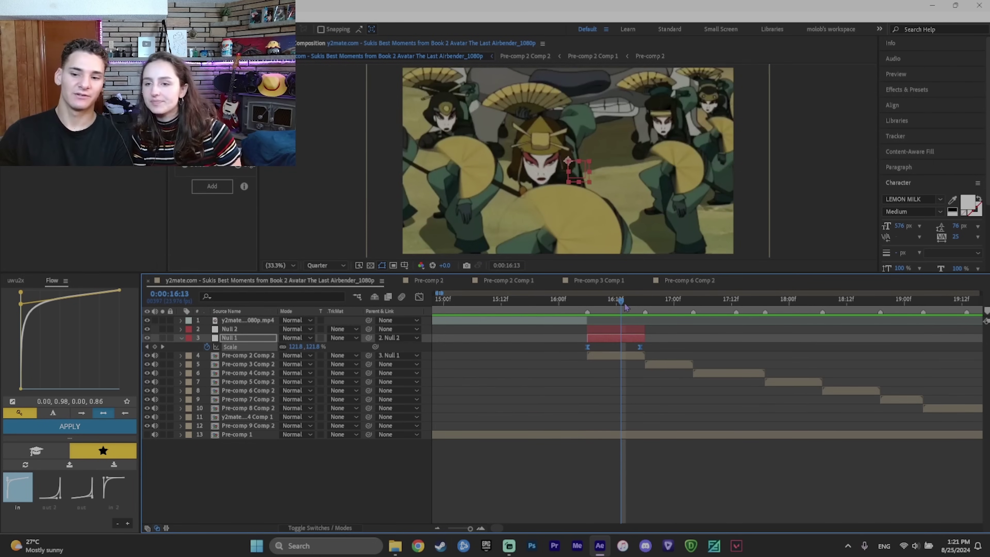
{"action": "left_click_drag", "start_coordinate": [625, 308], "coordinate": [642, 444]}
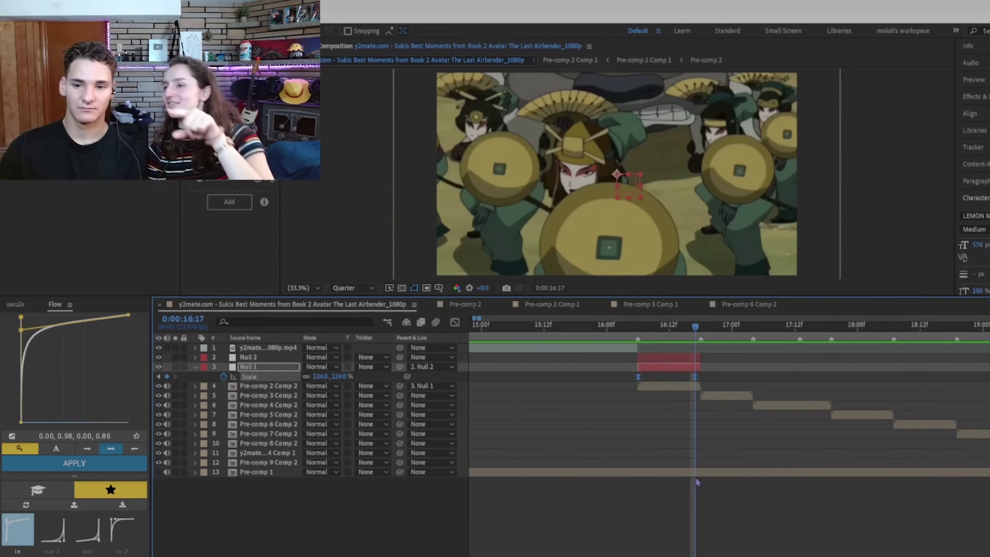
{"action": "left_click_drag", "start_coordinate": [696, 478], "coordinate": [666, 332]}
{"action": "left_click_drag", "start_coordinate": [743, 373], "coordinate": [756, 373]}
- Keyframe Null 2's Rotation from 0° at 0:00:16:11 to -43° at 0:00:16:17
{"action": "left_click", "coordinate": [741, 397]}
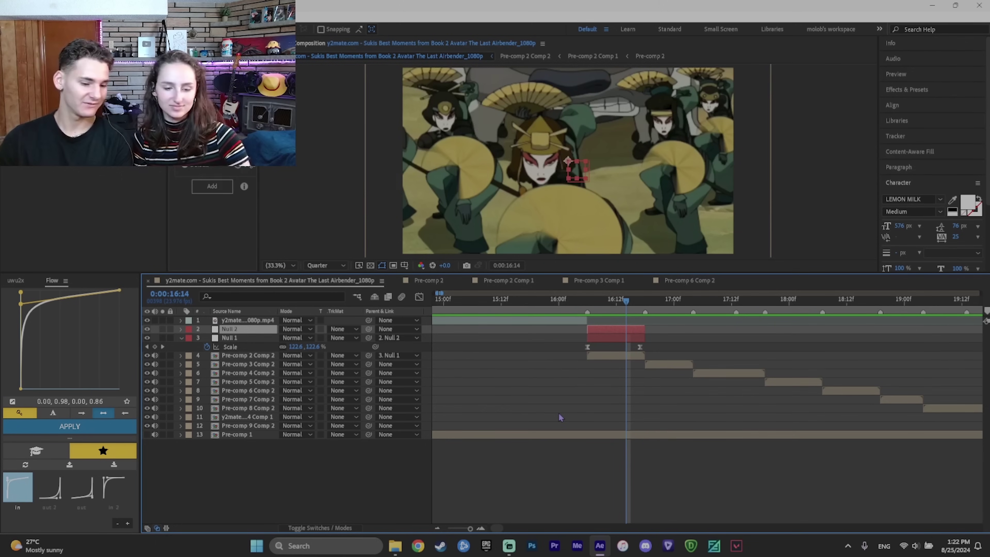
{"action": "key", "text": "r"}
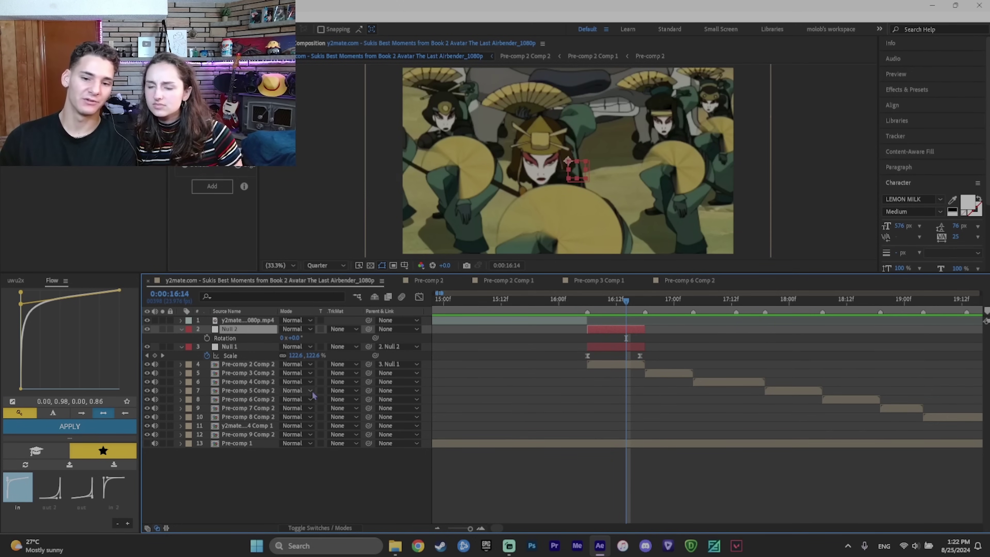
{"action": "left_click_drag", "start_coordinate": [622, 300], "coordinate": [613, 302]}
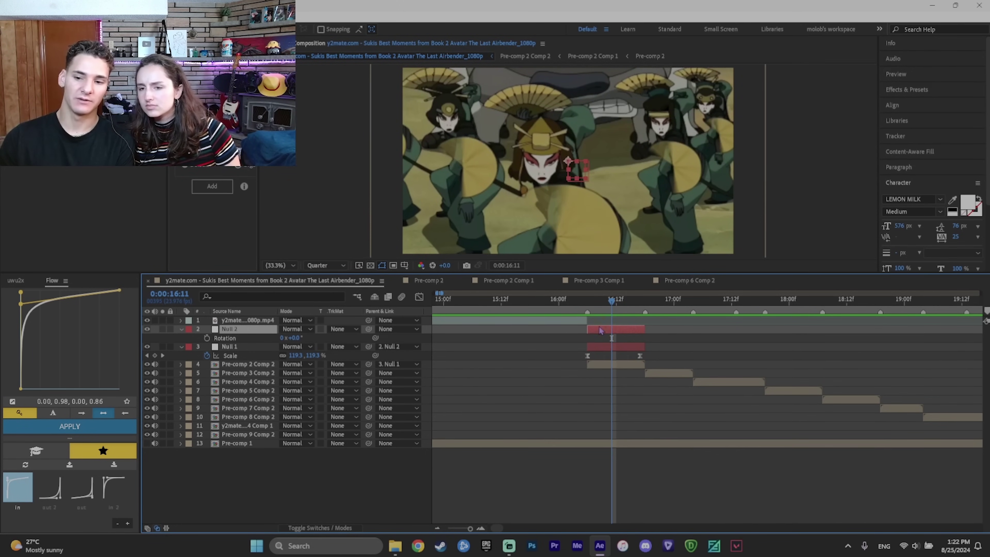
{"action": "key", "text": "alt+shift+r"}
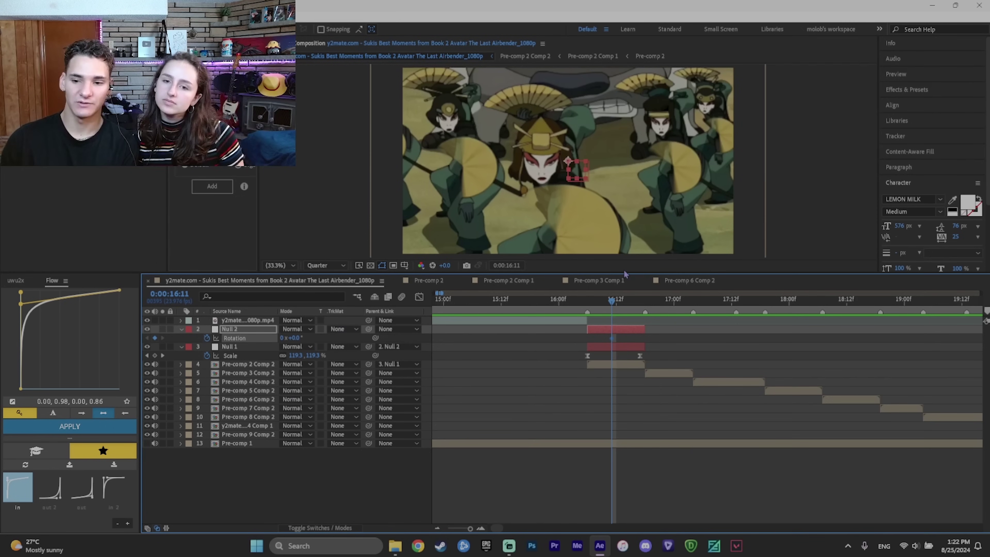
{"action": "left_click", "coordinate": [642, 301]}
{"action": "left_click_drag", "start_coordinate": [291, 338], "coordinate": [275, 345]}
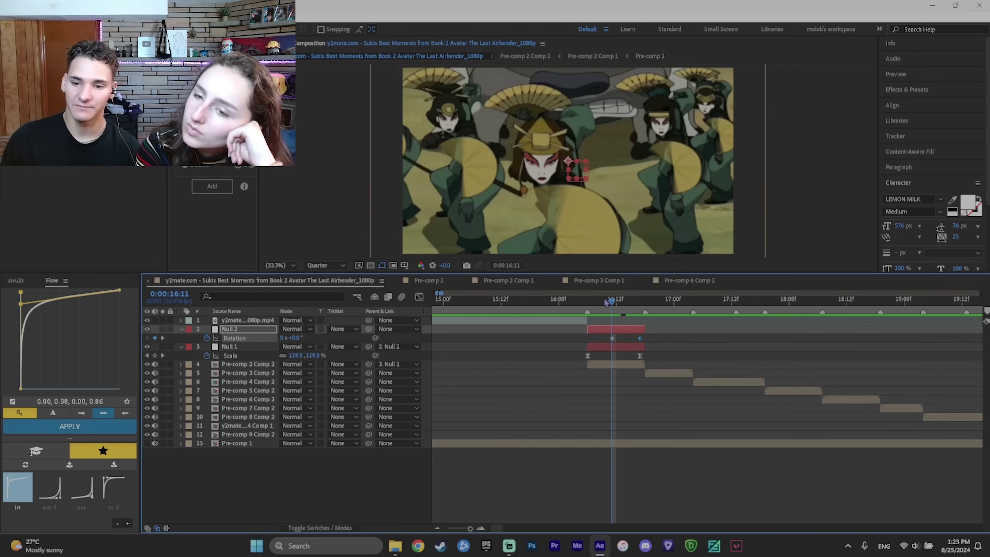
- Ease Null 2's Rotation keyframes with the Flow preset "out" (0.99, 0.11, 1.00, 0.03) and preview the movement
{"action": "left_click_drag", "start_coordinate": [607, 302], "coordinate": [597, 304]}
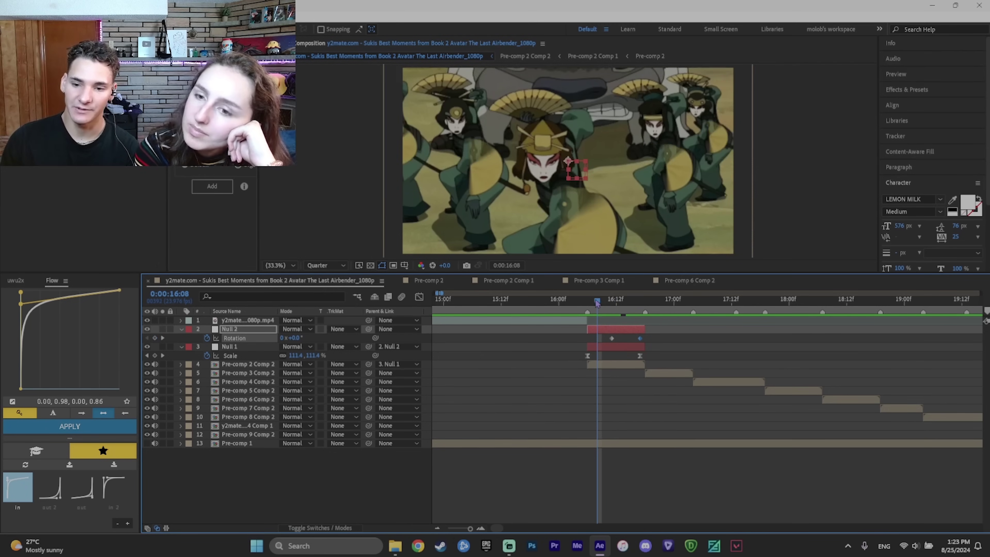
{"action": "key", "text": "space"}
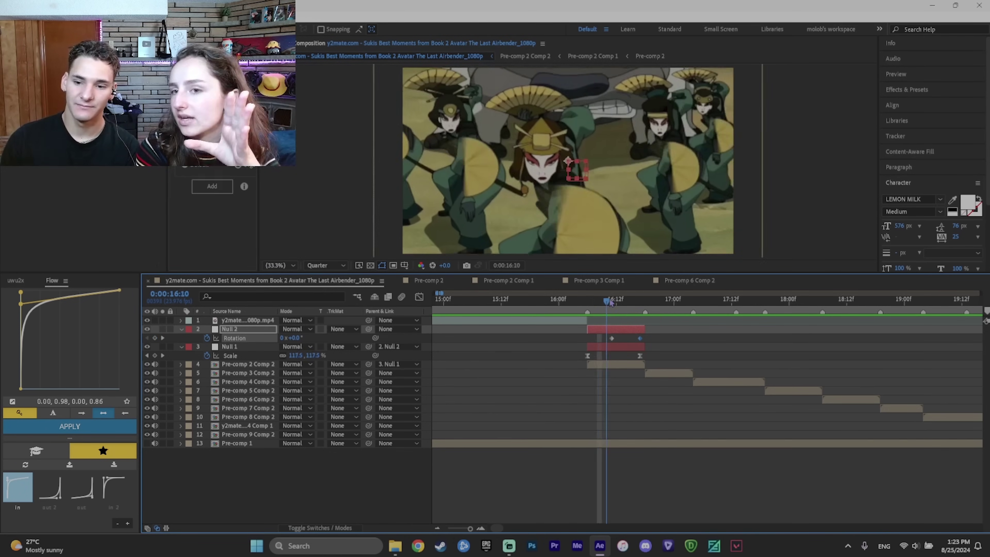
{"action": "key", "text": "space"}
{"action": "mouse_move", "coordinate": [600, 304]}
{"action": "left_mouse_down"}
{"action": "mouse_move", "coordinate": [638, 305]}
{"action": "mouse_move", "coordinate": [599, 304]}
{"action": "mouse_move", "coordinate": [618, 308]}
{"action": "left_mouse_up"}
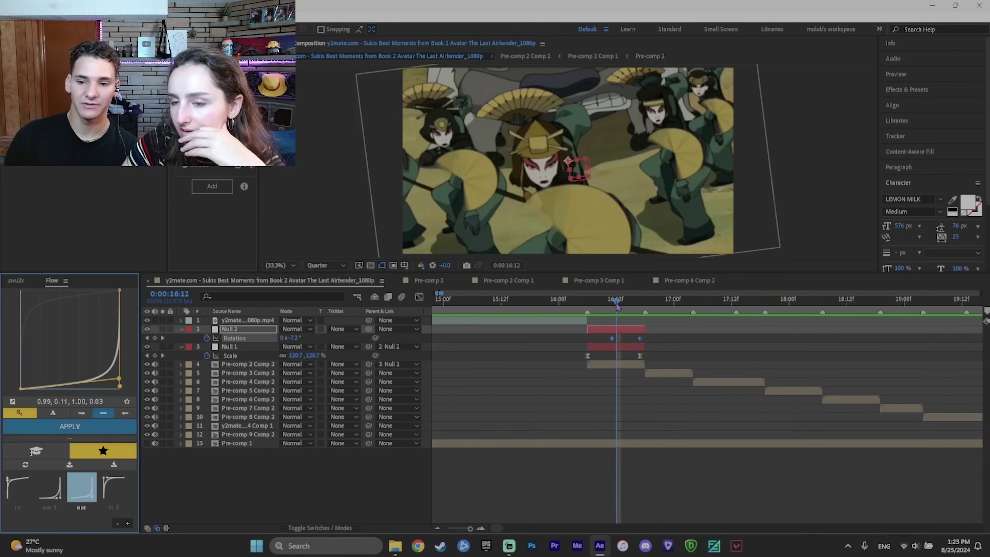
{"action": "left_click", "coordinate": [88, 478]}
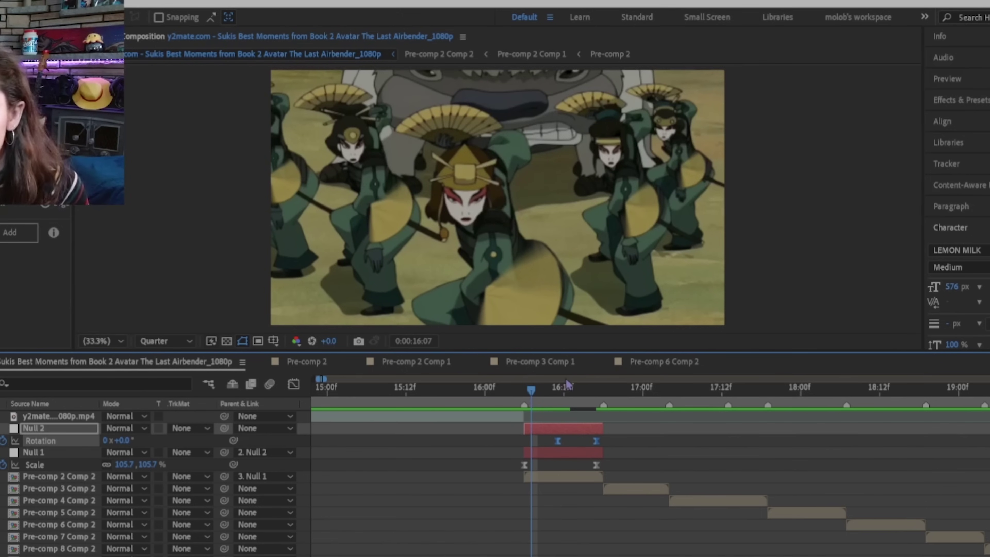
{"action": "key", "text": "space"}
{"action": "key", "text": "space"}
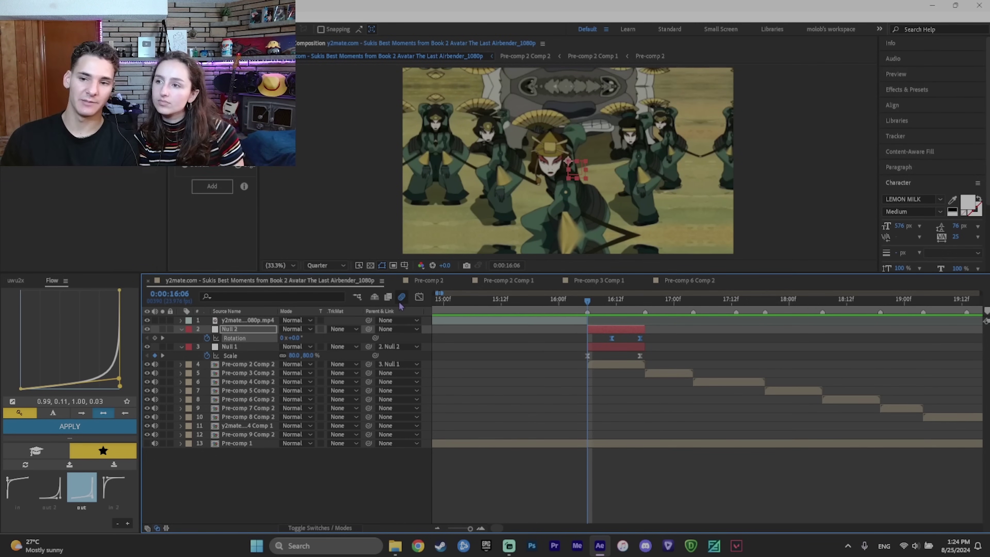
- Enable motion blur on the clip layers and for the composition
{"action": "key", "text": "F4"}
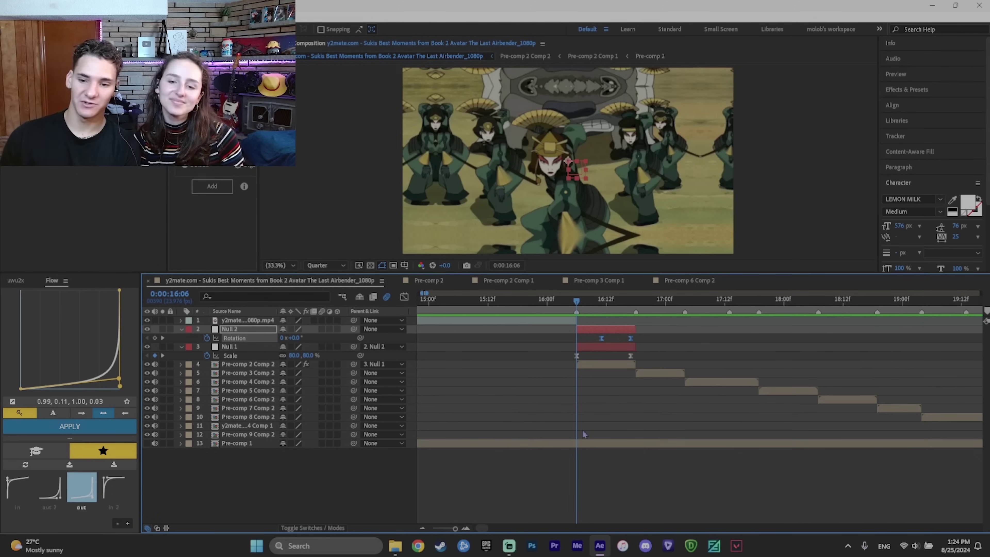
{"action": "left_click", "coordinate": [590, 366]}
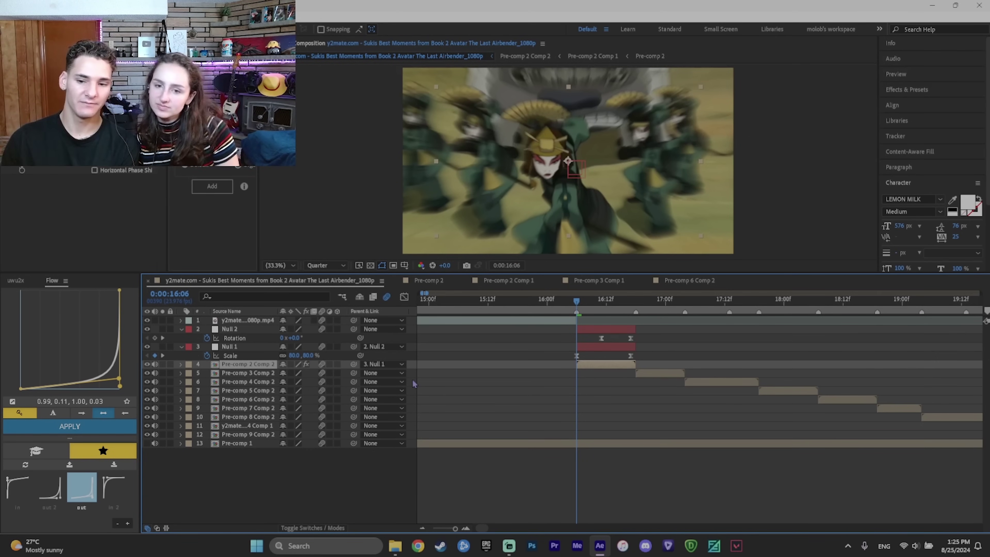
{"action": "left_click", "coordinate": [386, 298]}
{"action": "left_click", "coordinate": [386, 299]}
- Move Null 2's last Rotation keyframe to 0:00:16:18, apply Flow curve 0.92, 0.10, 1.00, 0.03 and check the rotation
{"action": "left_click_drag", "start_coordinate": [562, 305], "coordinate": [630, 315]}
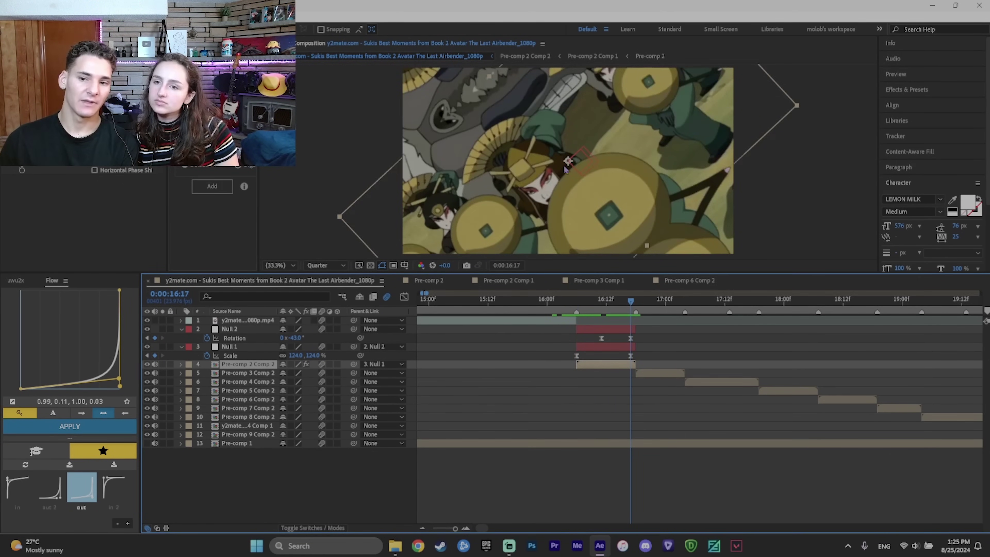
{"action": "left_click", "coordinate": [632, 332]}
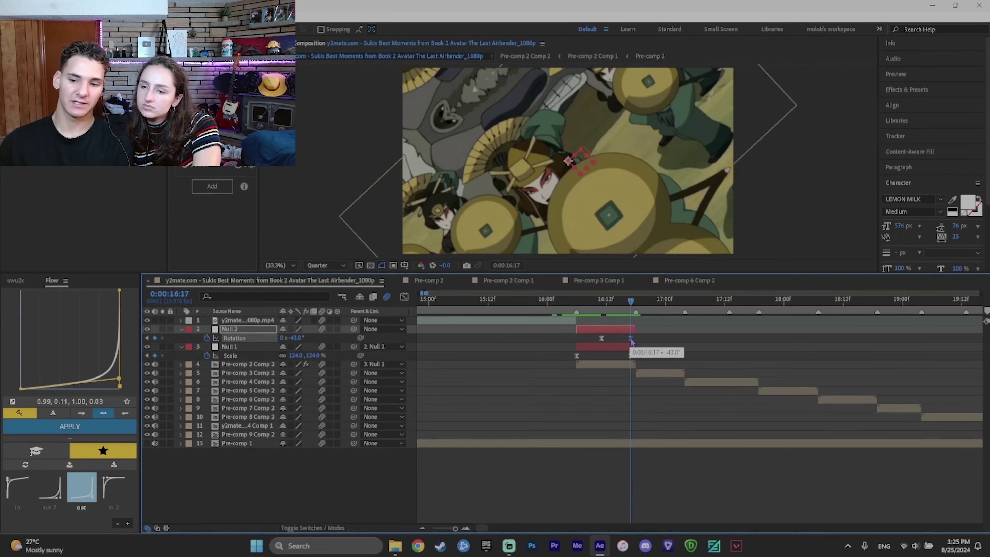
{"action": "left_click_drag", "start_coordinate": [631, 338], "coordinate": [635, 339]}
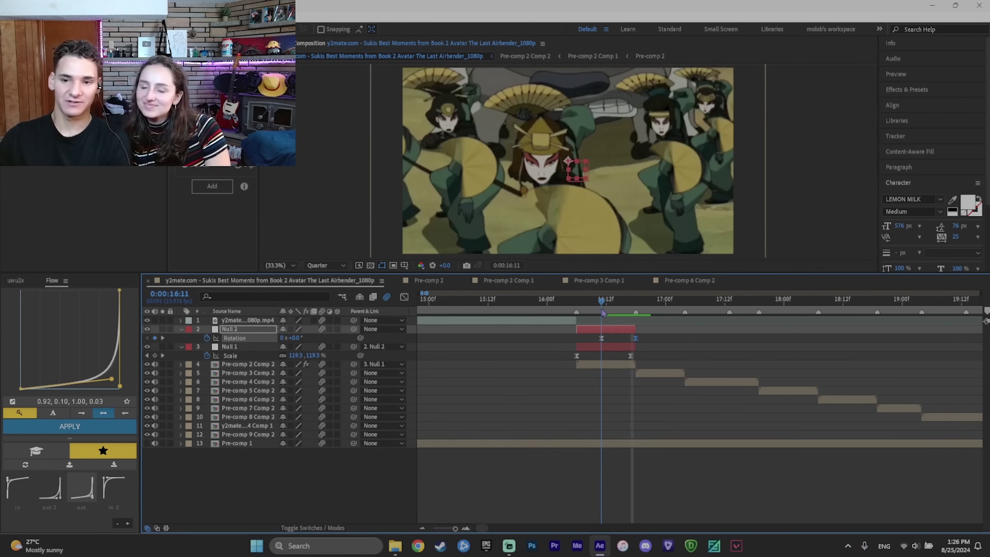
{"action": "left_click_drag", "start_coordinate": [601, 317], "coordinate": [621, 320]}
- Add two nulls above Pre-comp 3 Comp 2 at 0:00:16:18, with the clip parented to Null 3 and Null 3 to Null 4
{"action": "left_click", "coordinate": [658, 372]}
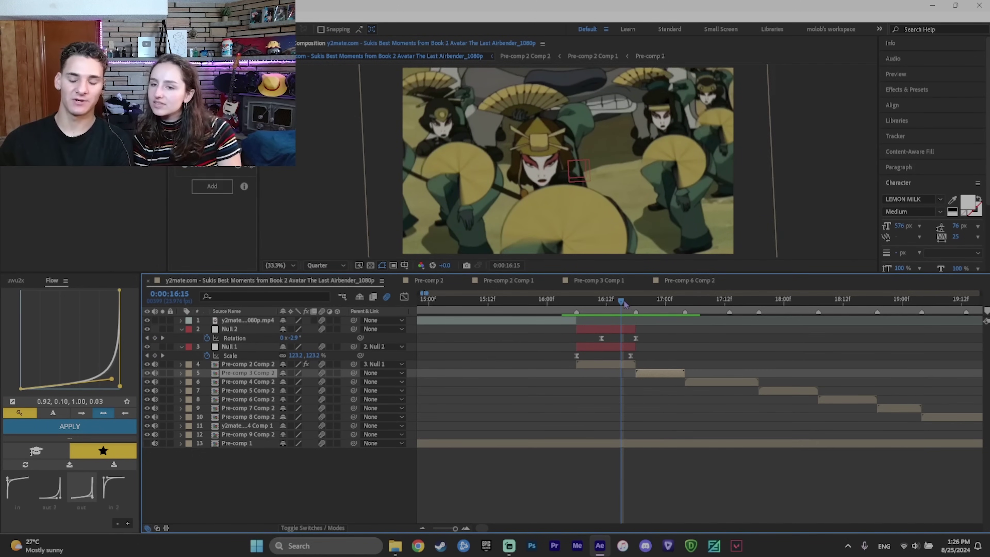
{"action": "left_click", "coordinate": [642, 302]}
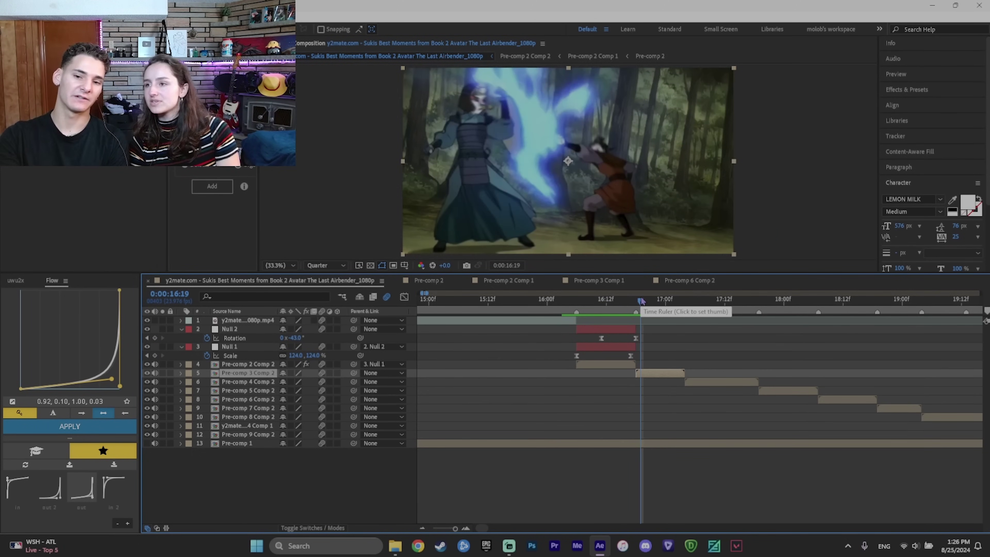
{"action": "key", "text": "Page_Up"}
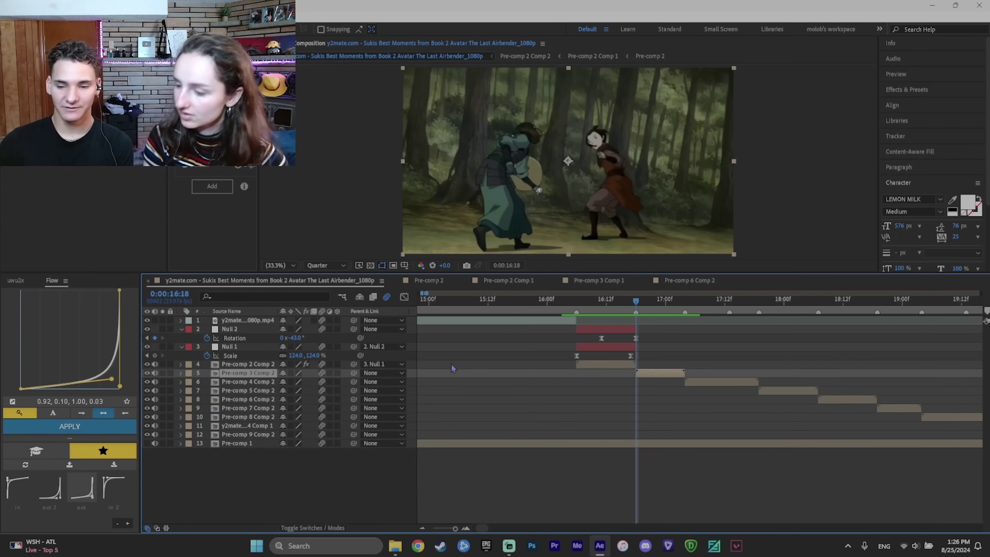
{"action": "left_click", "coordinate": [212, 188]}
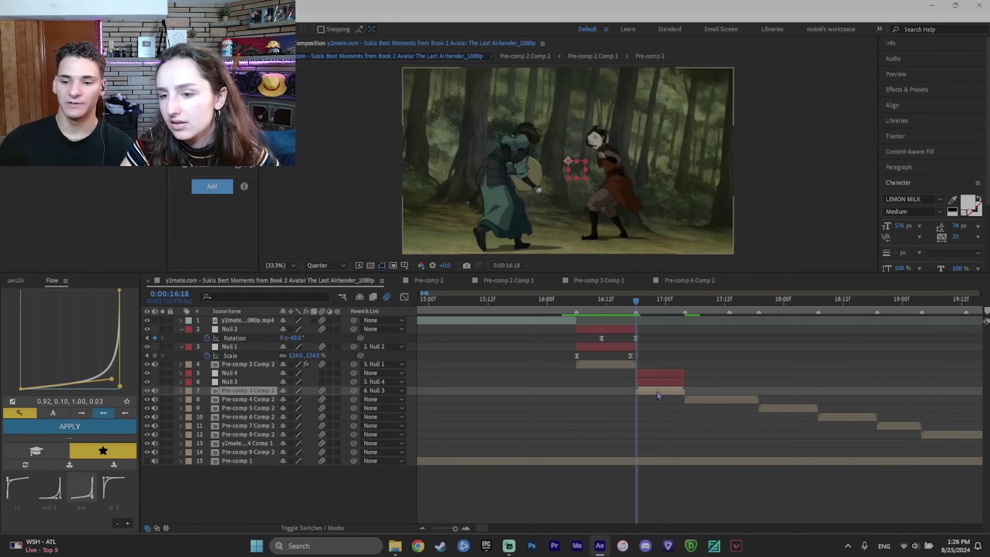
- Keyframe Null 3's Rotation from 15° at 0:00:16:18 to 0° at 0:00:17:03
{"action": "left_click", "coordinate": [664, 380]}
{"action": "left_click", "coordinate": [681, 305]}
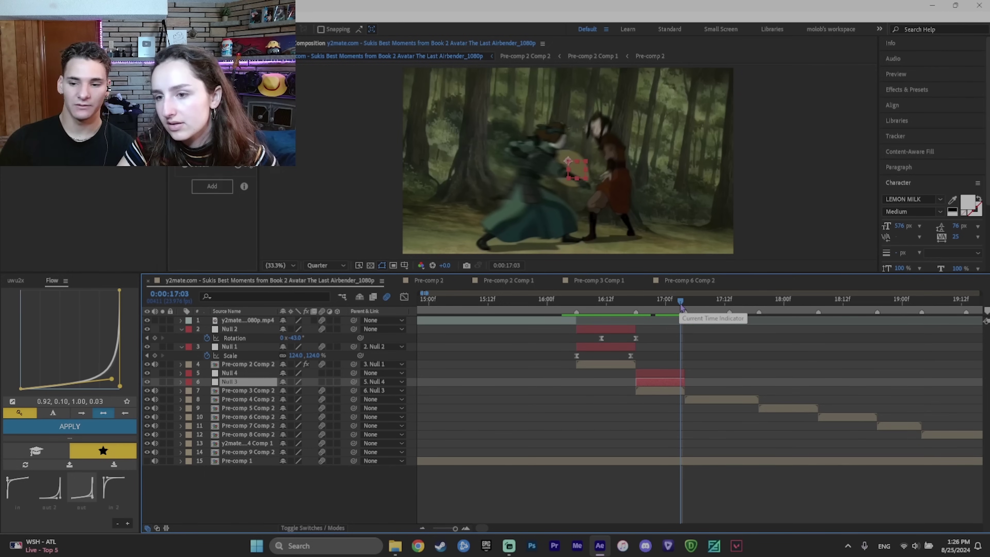
{"action": "key", "text": "r"}
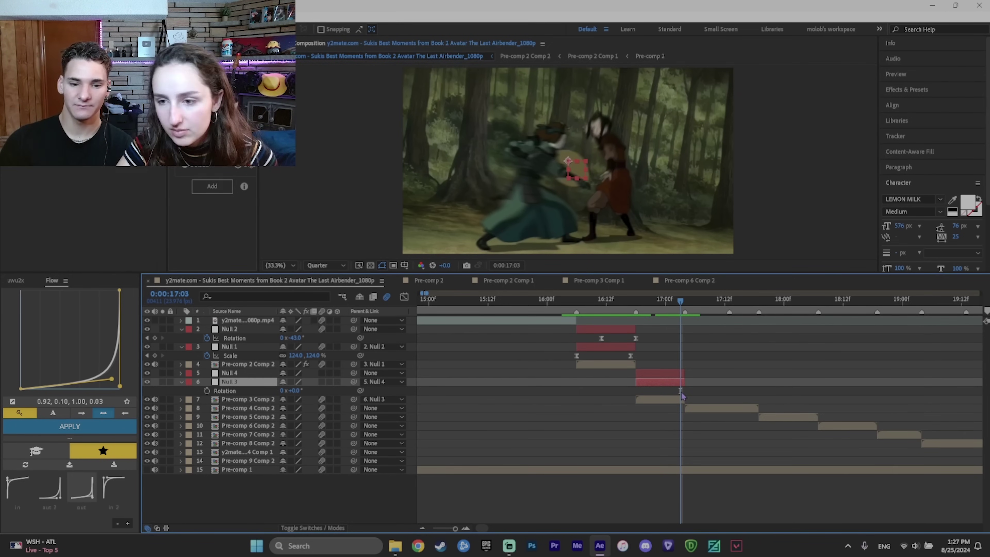
{"action": "key", "text": "alt+shift+r"}
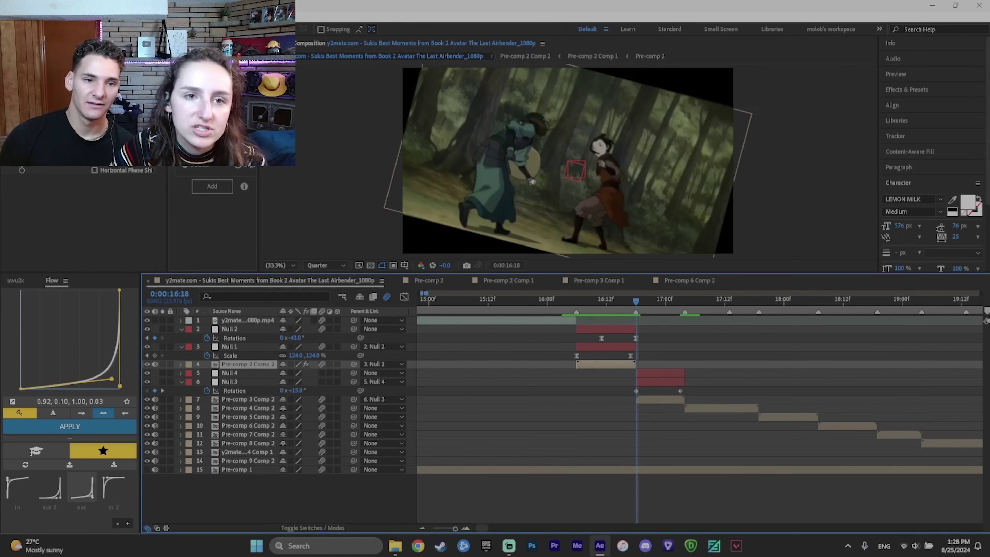
- Copy the Motion Tile effect from Pre-comp 2 Comp 2 to Pre-comp 3 Comp 2 and the remaining clips
{"action": "key", "text": "F3"}
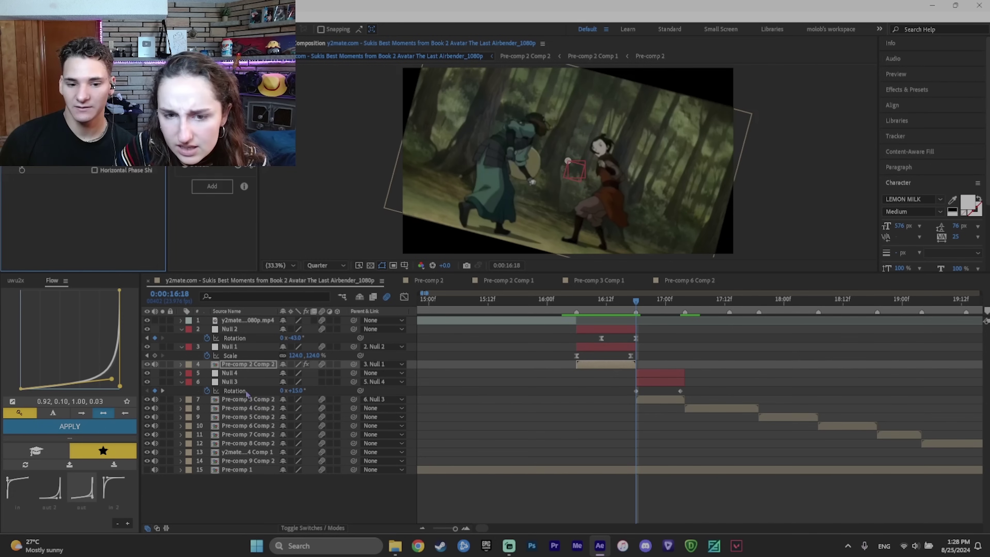
{"action": "left_click", "coordinate": [250, 400]}
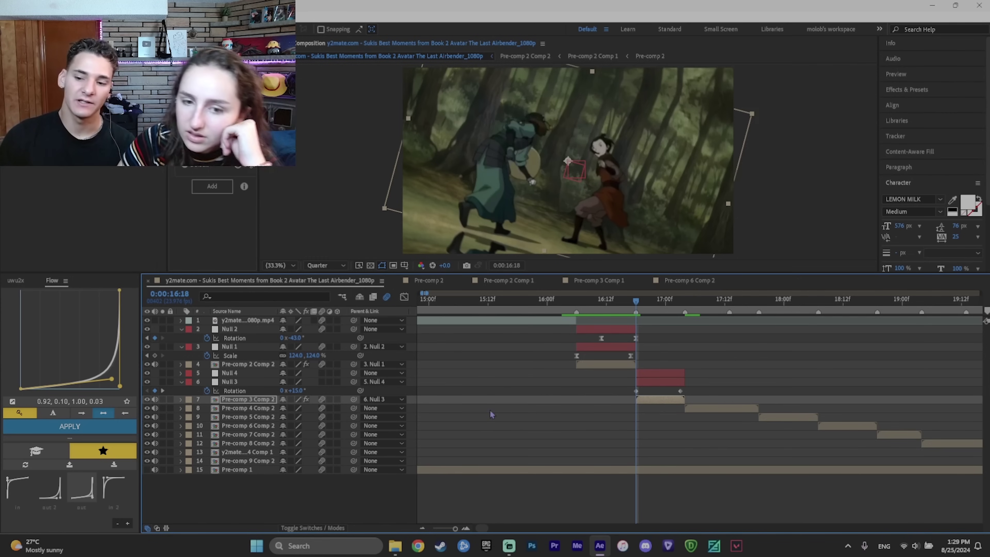
{"action": "left_click", "coordinate": [747, 364]}
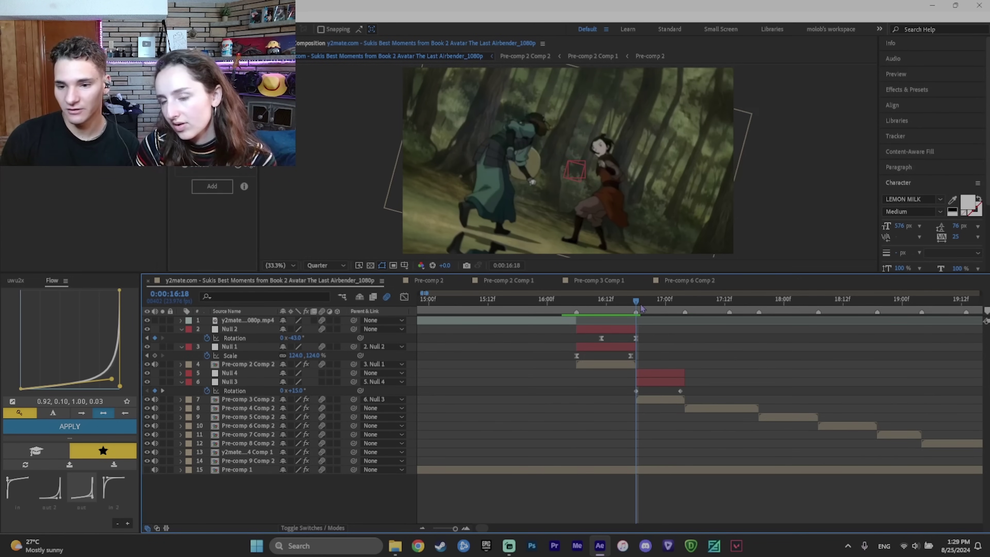
- Preview the cut at 0:00:16:18 and apply the saved "in" Flow curve 0.00, 0.98, 0.00, 0.86 to Null 3's Rotation keyframes
{"action": "key", "text": "space"}
{"action": "key", "text": "space"}
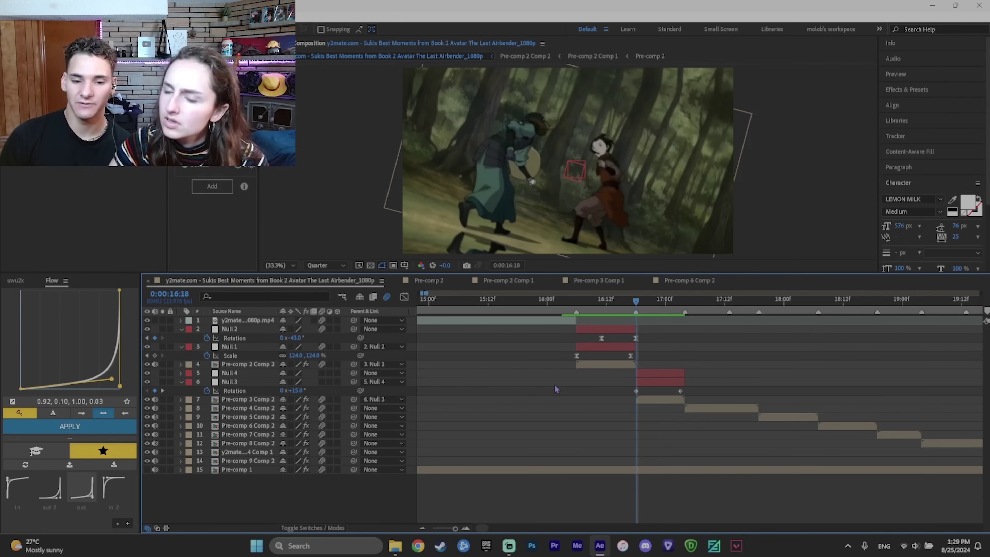
{"action": "left_click", "coordinate": [234, 391]}
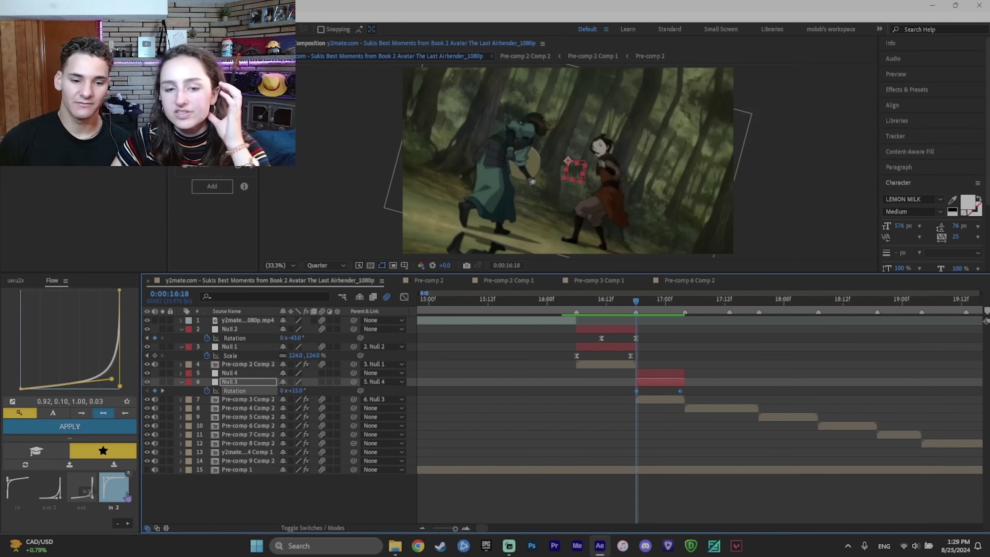
{"action": "left_click", "coordinate": [18, 488]}
- Reshape the last keyframe's ease on Null 2's Rotation curve and preview the rotation transition into Pre-comp 3 Comp 2
{"action": "left_click_drag", "start_coordinate": [636, 301], "coordinate": [626, 304]}
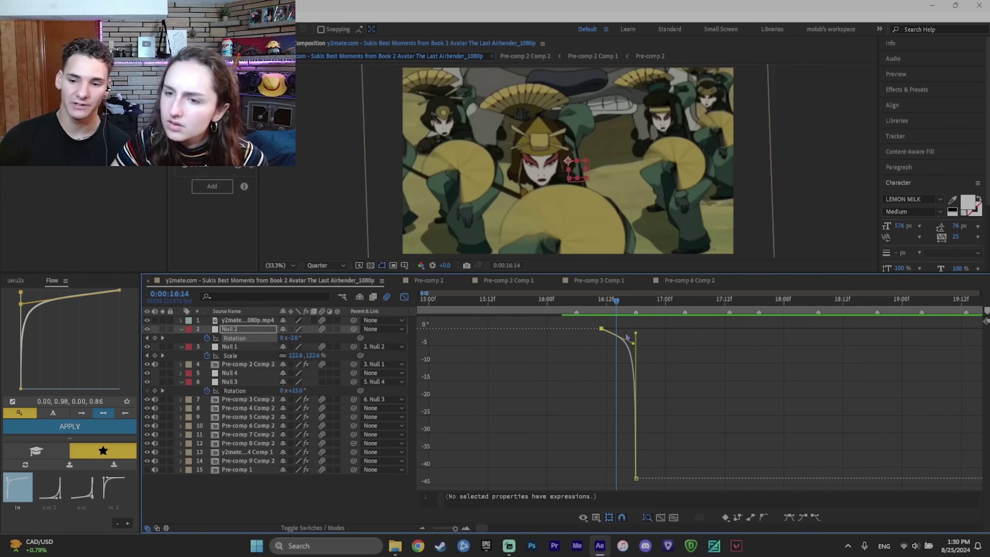
{"action": "left_click_drag", "start_coordinate": [633, 343], "coordinate": [635, 385]}
{"action": "left_click_drag", "start_coordinate": [617, 303], "coordinate": [631, 304]}
{"action": "left_click", "coordinate": [405, 297]}
{"action": "left_click", "coordinate": [636, 301]}
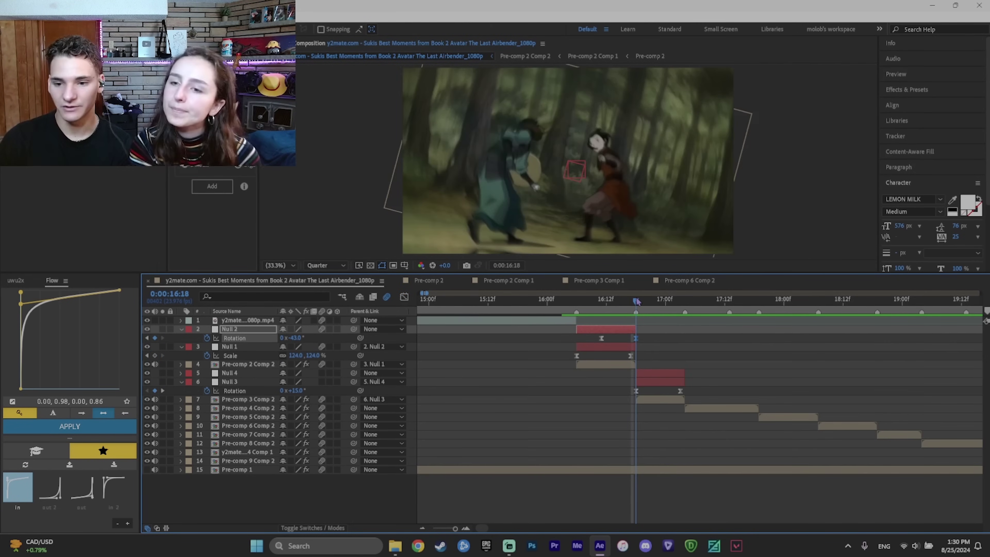
{"action": "left_click", "coordinate": [626, 301]}
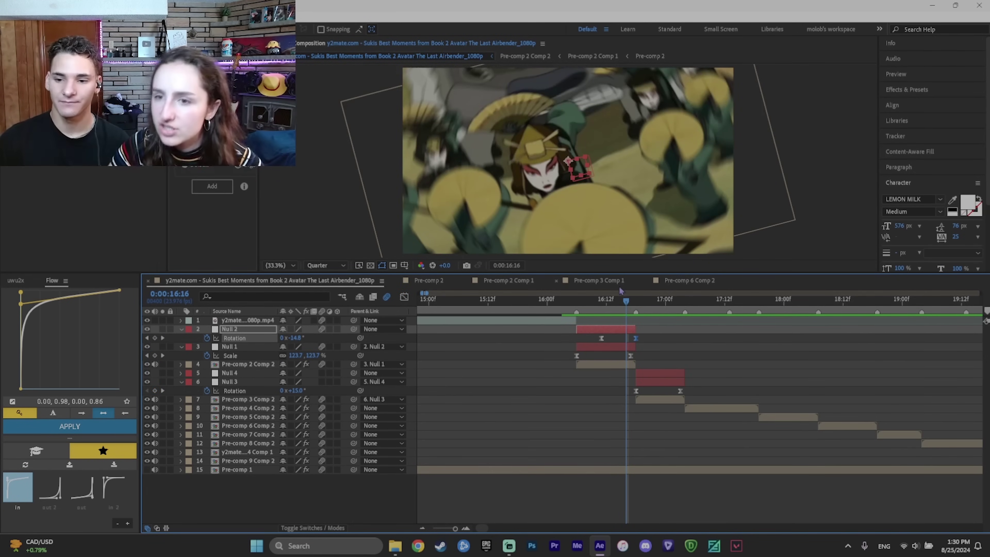
{"action": "key", "text": "space"}
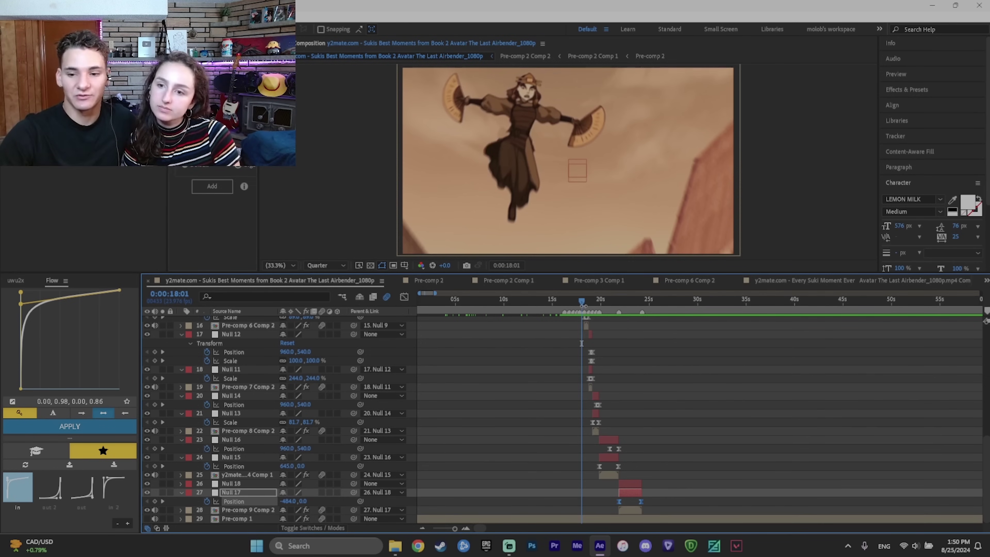
- Play back the edit from 0:00:15:15 and scrub through the null-driven transitions to check their flow
{"action": "left_click", "coordinate": [558, 303]}
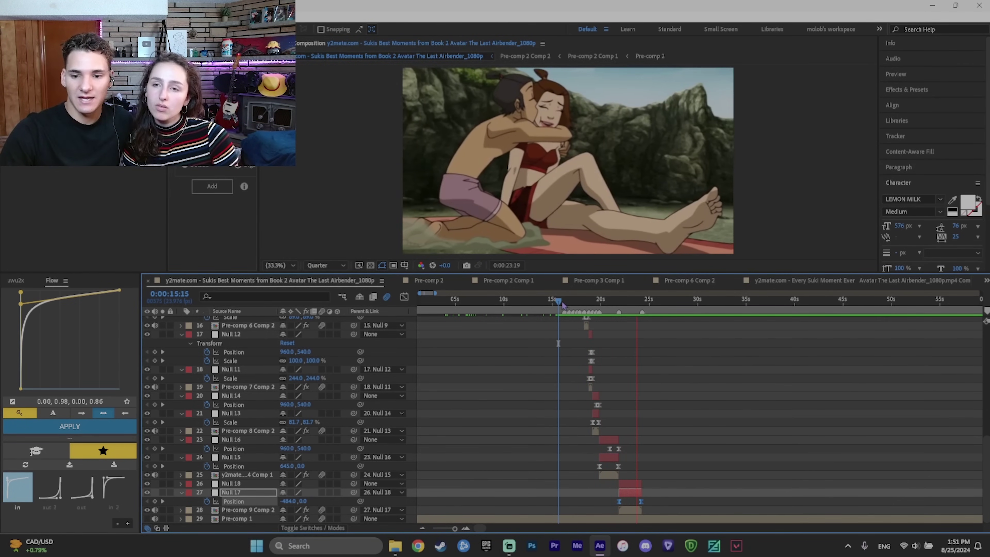
{"action": "key", "text": "space"}
{"action": "key", "text": "space"}
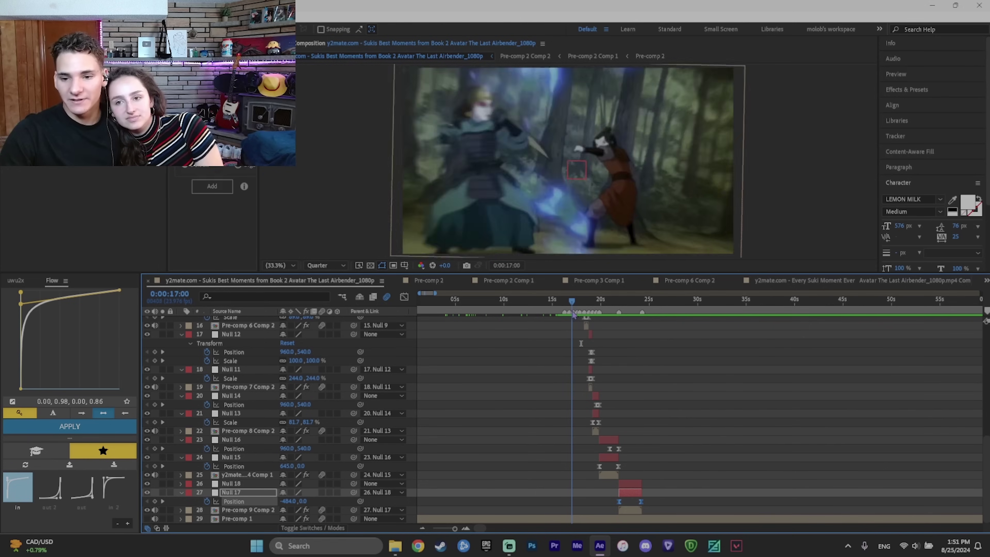
{"action": "mouse_move", "coordinate": [569, 305]}
{"action": "left_mouse_down"}
{"action": "mouse_move", "coordinate": [606, 303]}
{"action": "mouse_move", "coordinate": [574, 304]}
{"action": "mouse_move", "coordinate": [582, 306]}
{"action": "left_mouse_up"}
{"action": "key", "text": "space"}
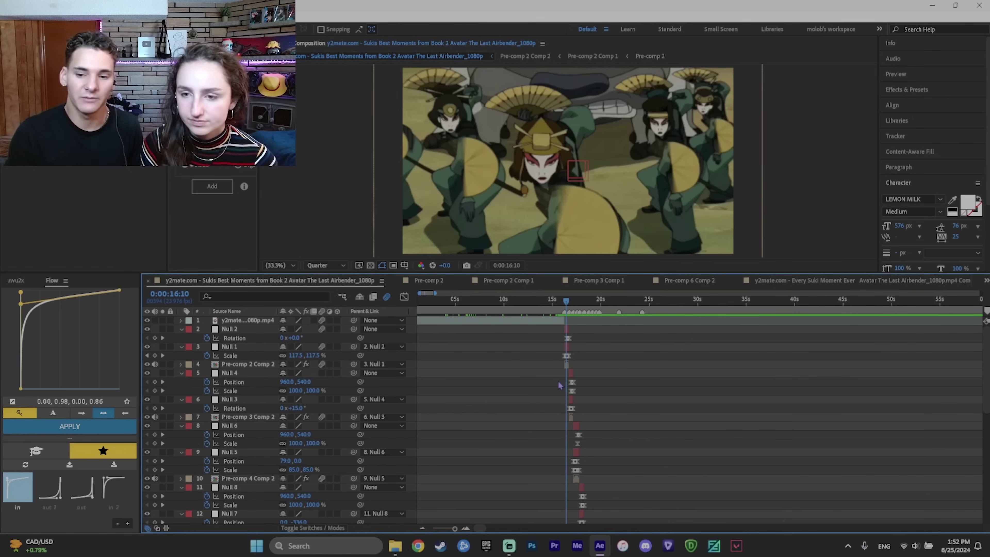
- Open Pre-comp 2 Comp 2 and duplicate its Pre-comp 2 Comp 1 layer
{"action": "double_click", "coordinate": [567, 365]}
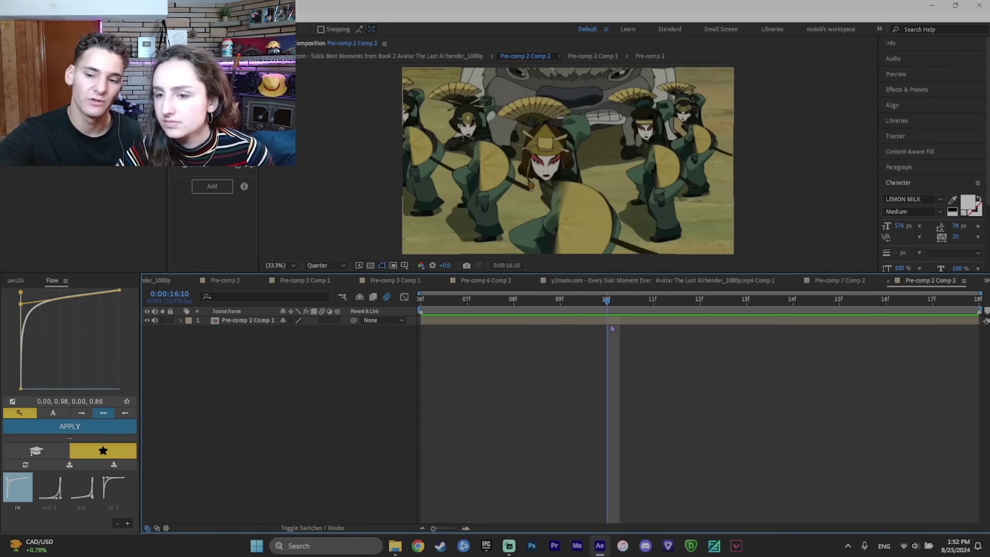
{"action": "left_click", "coordinate": [608, 322]}
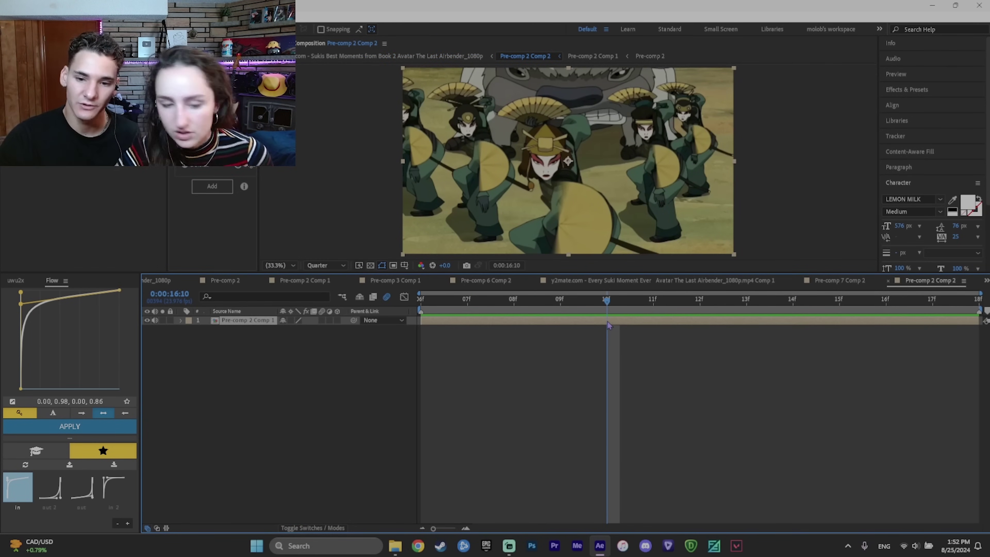
{"action": "key", "text": "ctrl+d"}
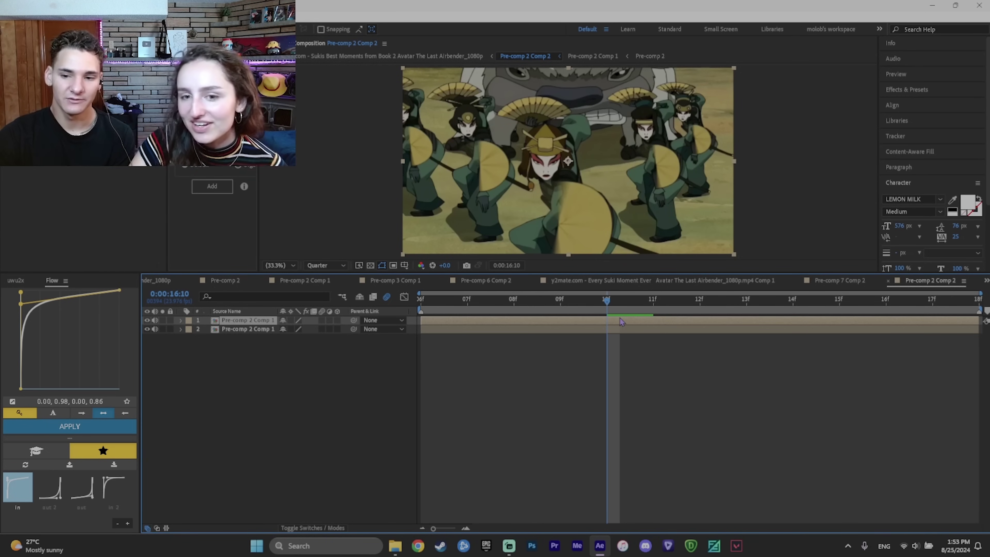
- Add an invert effect to the upper Pre-comp 2 Comp 1 layer, set its Saturation to 0 and preview the look
{"action": "key", "text": "ctrl+space"}
{"action": "type", "text": "inv"}
{"action": "key", "text": "Return"}
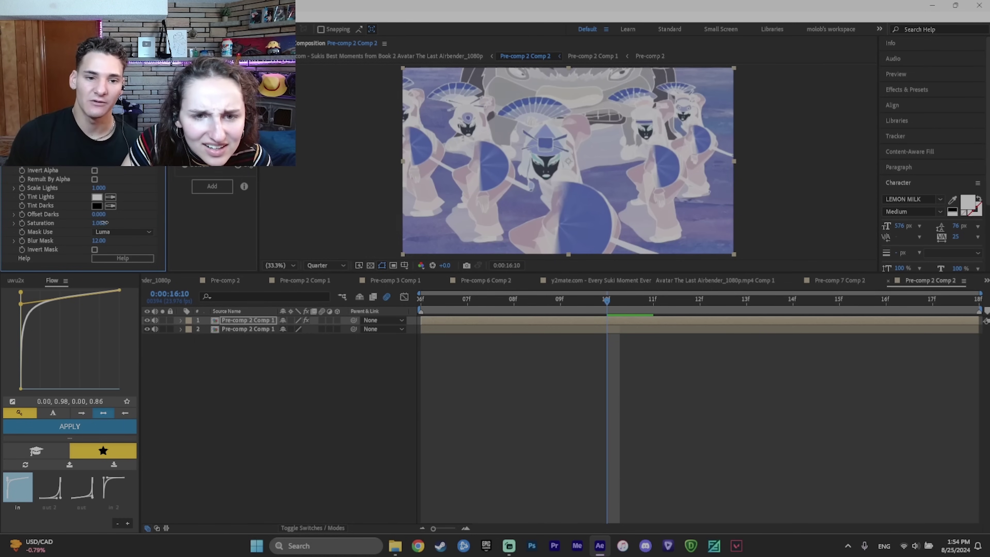
{"action": "left_click_drag", "start_coordinate": [58, 215], "coordinate": [46, 215]}
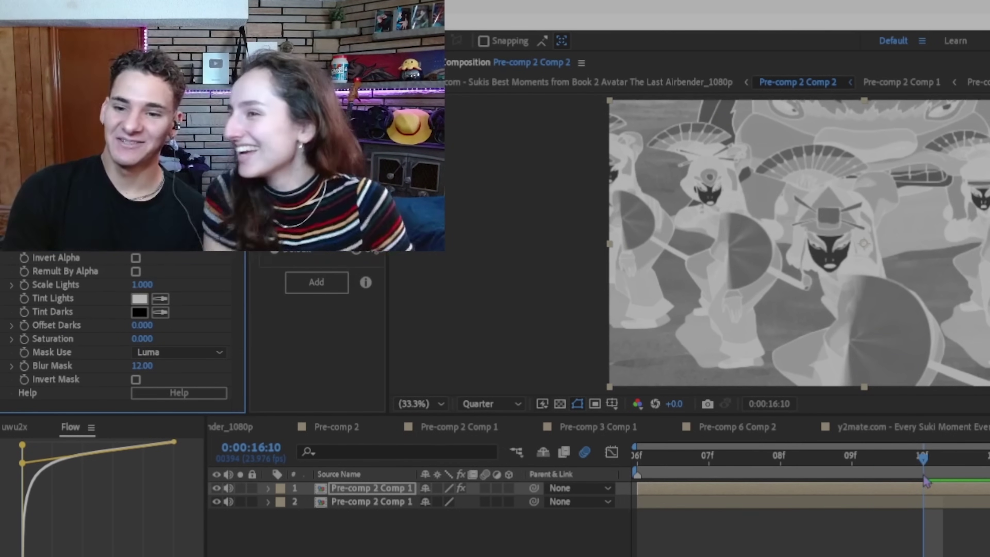
{"action": "key", "text": "space"}
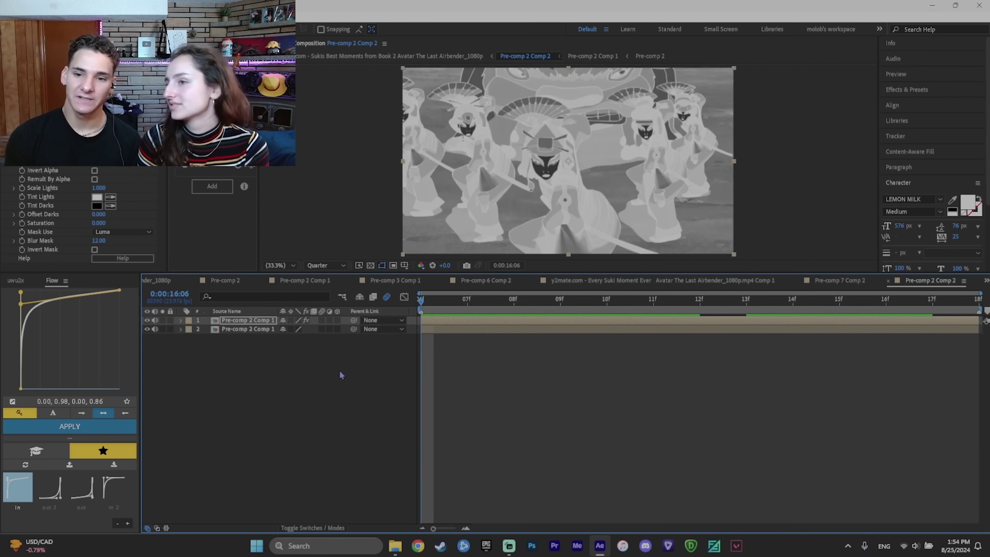
- Keyframe the inverted layer's Scale from 100% at 0:00:16:06 to 159% at 0:00:16:17
{"action": "key", "text": "s"}
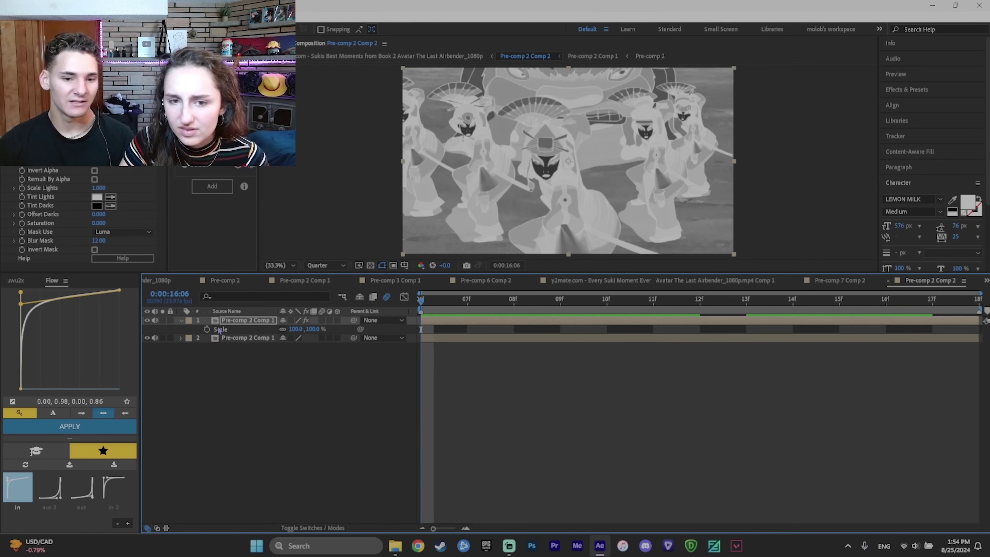
{"action": "left_click", "coordinate": [207, 329]}
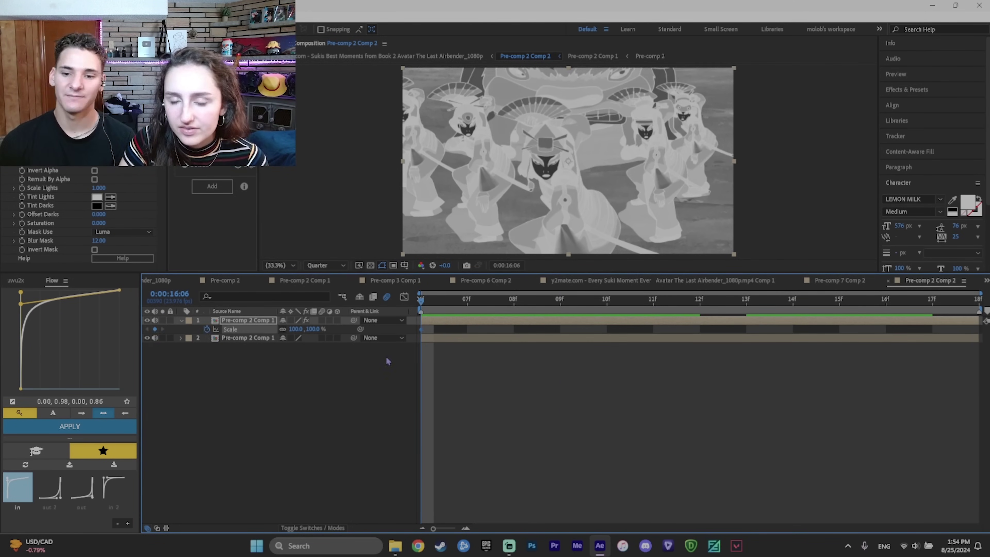
{"action": "left_click", "coordinate": [526, 302]}
{"action": "left_click_drag", "start_coordinate": [526, 302], "coordinate": [932, 301]}
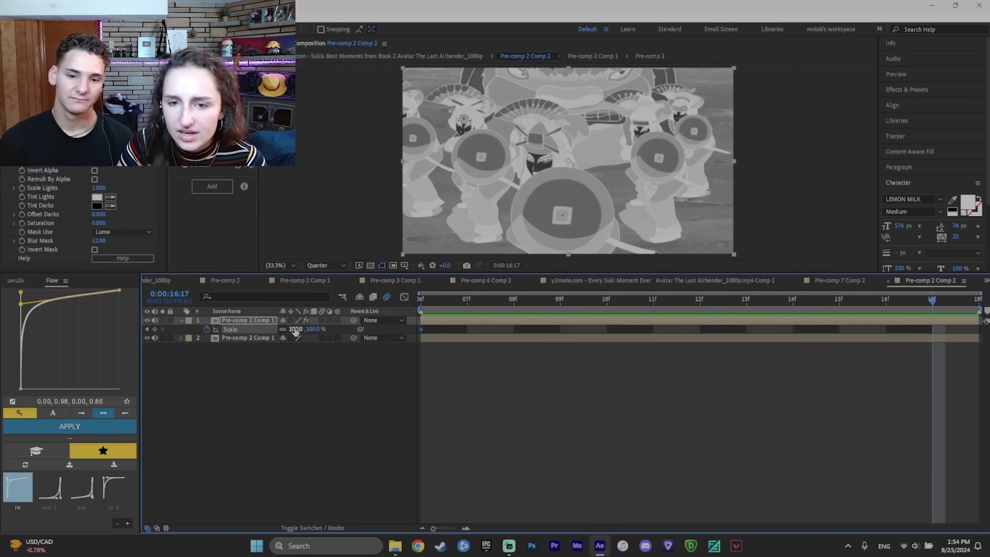
{"action": "left_click_drag", "start_coordinate": [296, 331], "coordinate": [327, 330]}
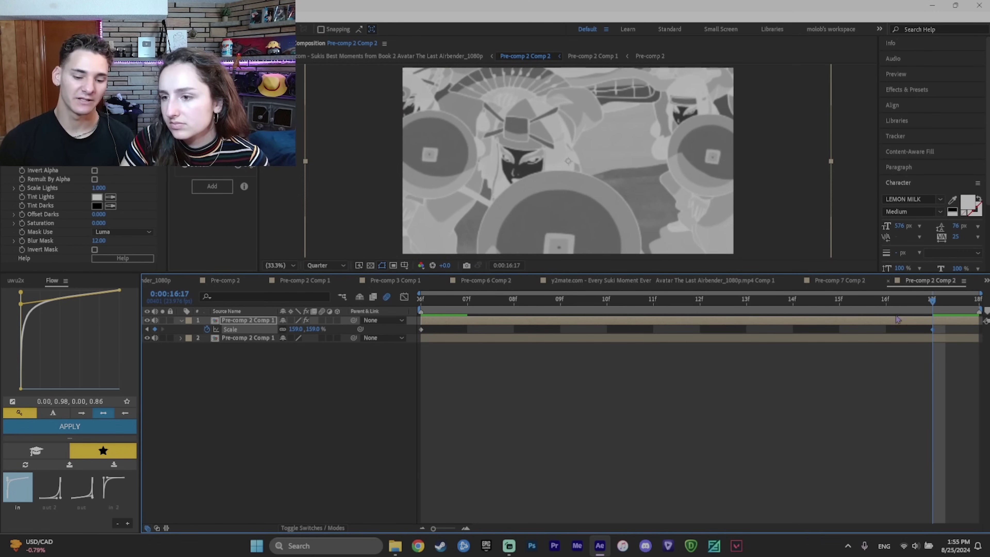
- Keyframe the inverted layer's Opacity from 100% at 0:00:16:06 to 0% at 0:00:16:17 and preview the fade
{"action": "key", "text": "t"}
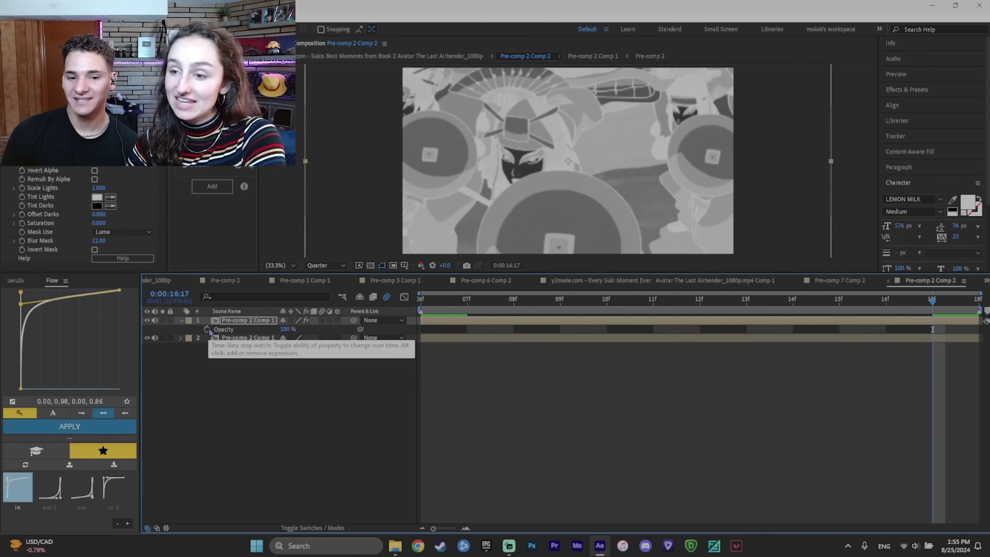
{"action": "key", "text": "Home"}
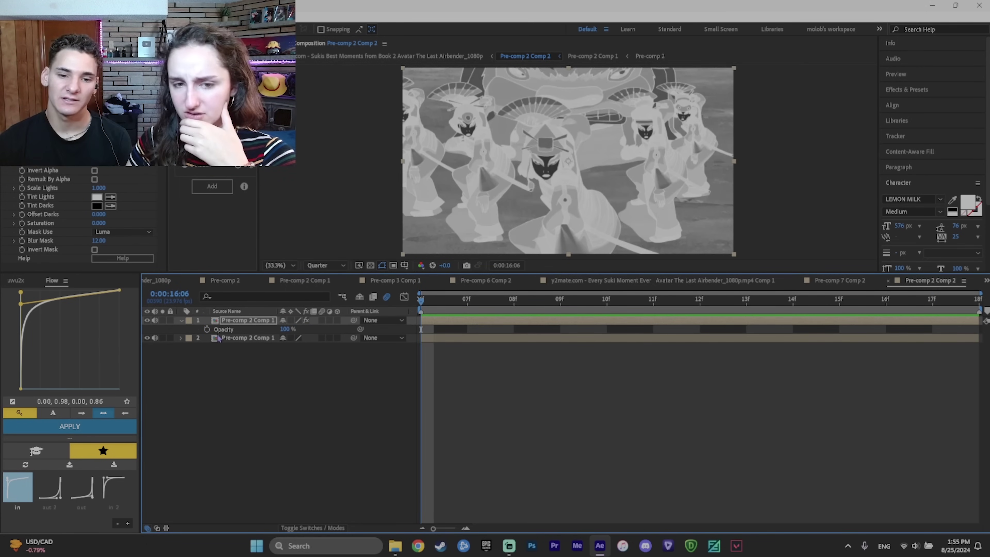
{"action": "left_click", "coordinate": [207, 330]}
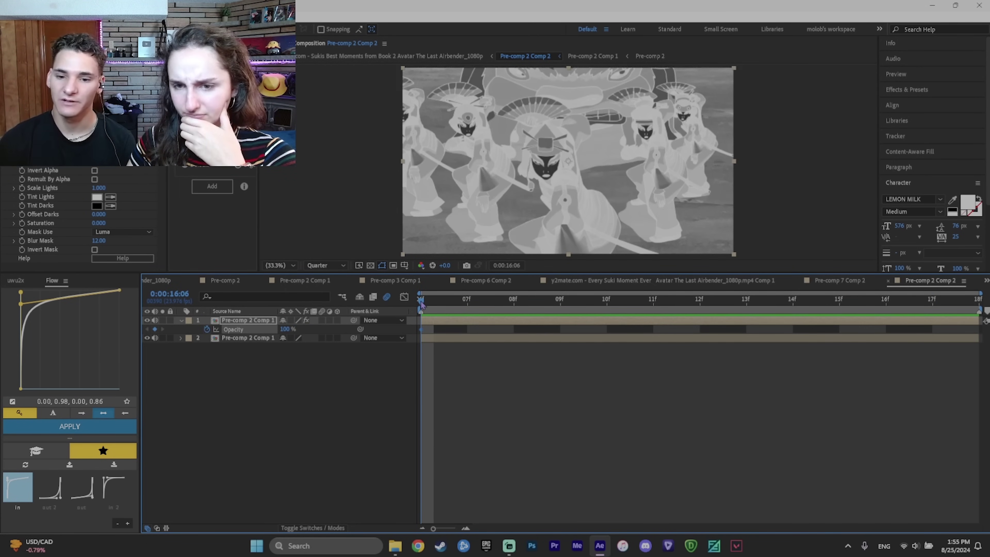
{"action": "key", "text": "space"}
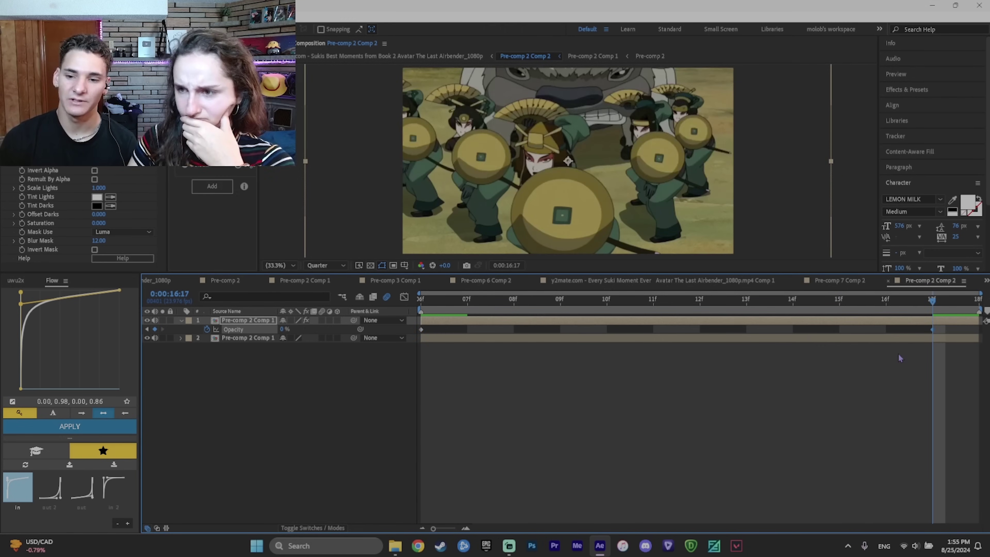
{"action": "left_click_drag", "start_coordinate": [932, 300], "coordinate": [422, 301]}
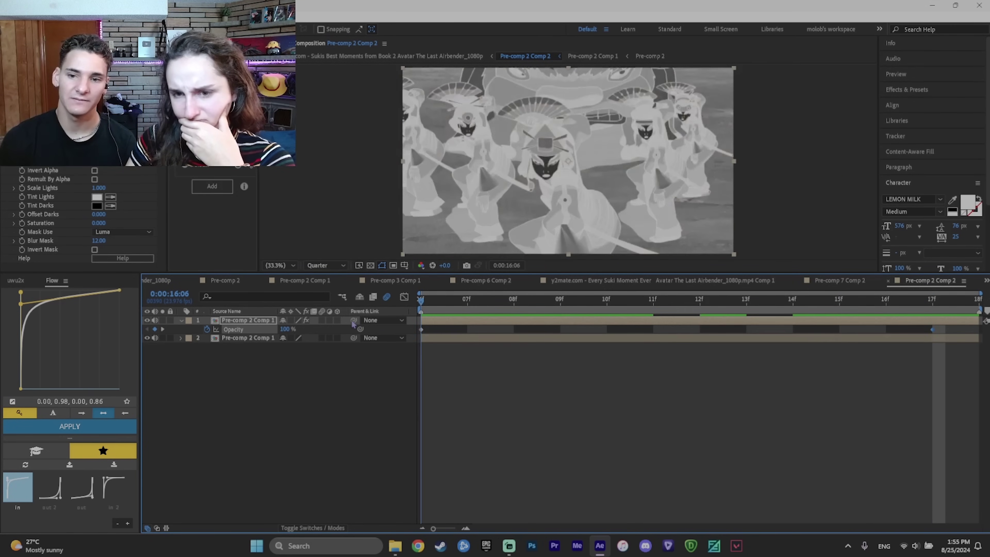
{"action": "key", "text": "space"}
{"action": "key", "text": "space"}
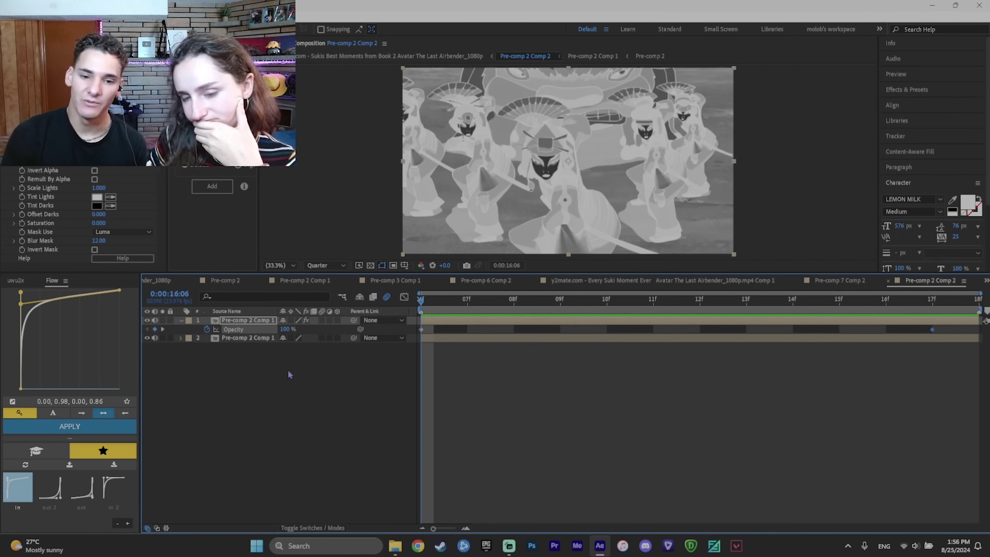
- Preview the inverted layer's Scale easing and soften it with Flow curve 0.00, 0.45, 0.00, 0.86
{"action": "key", "text": "u"}
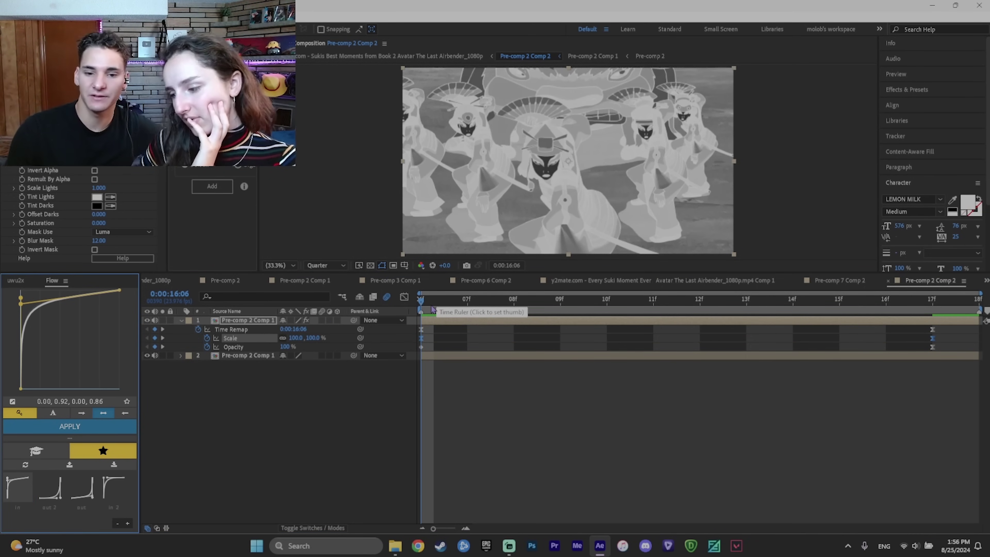
{"action": "key", "text": "space"}
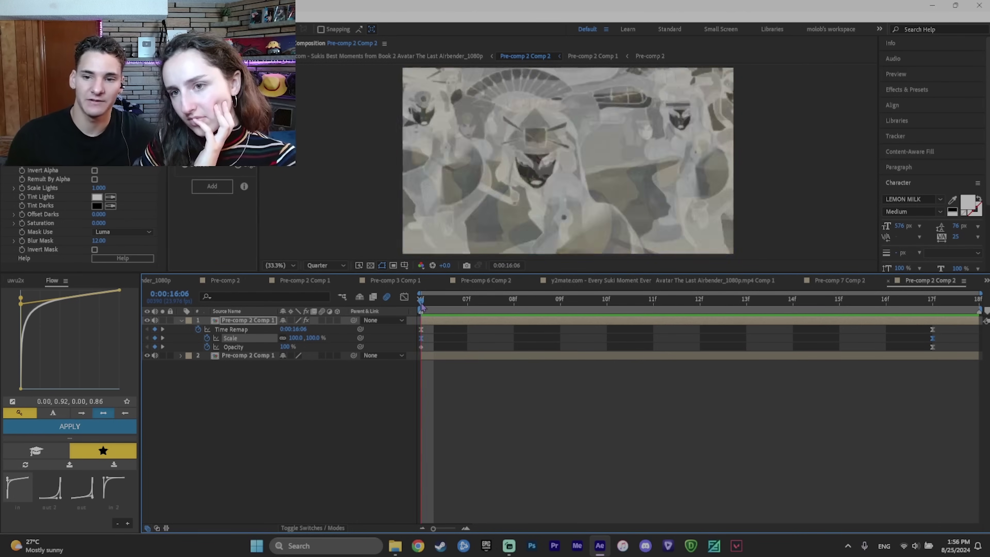
{"action": "key", "text": "space"}
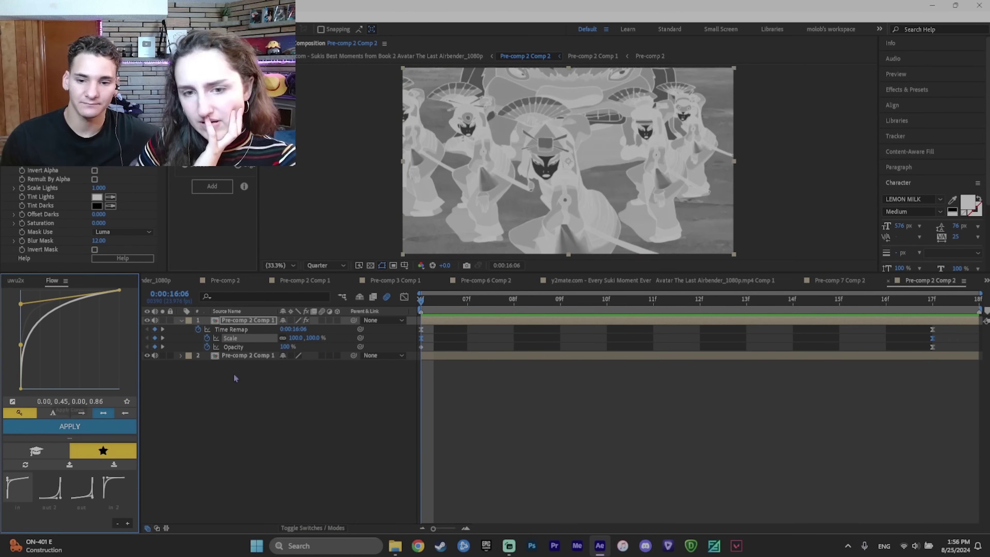
{"action": "left_click", "coordinate": [99, 429]}
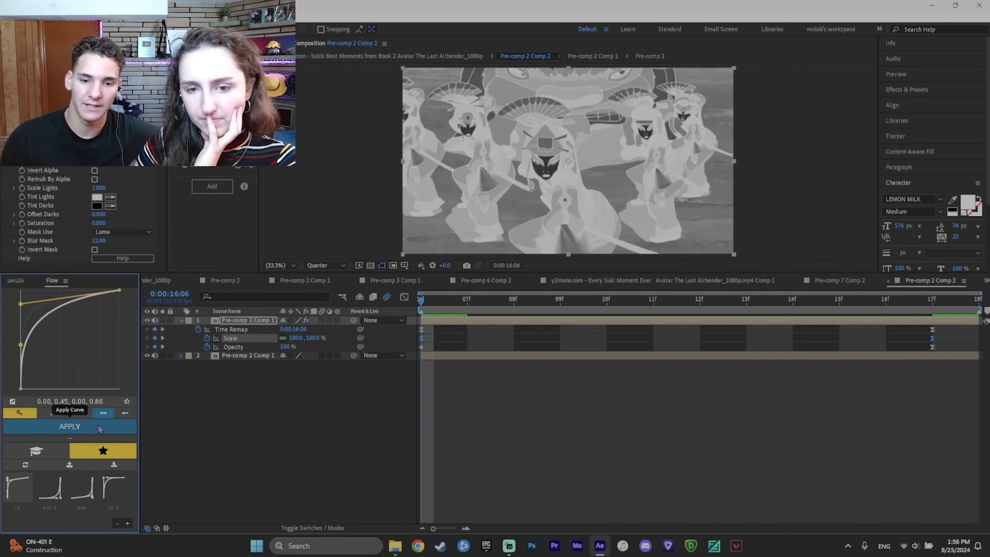
- Reshape the inverted layer's Opacity curve by adjusting both keyframe handles for a steep initial drop and preview the flash
{"action": "left_click", "coordinate": [233, 347]}
{"action": "key", "text": "shift+F3"}
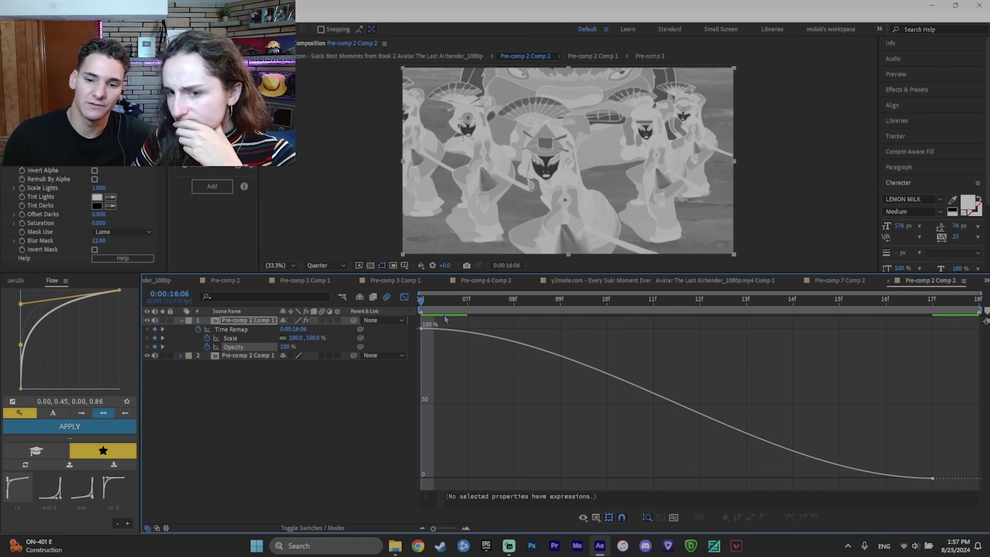
{"action": "left_click_drag", "start_coordinate": [490, 301], "coordinate": [793, 325]}
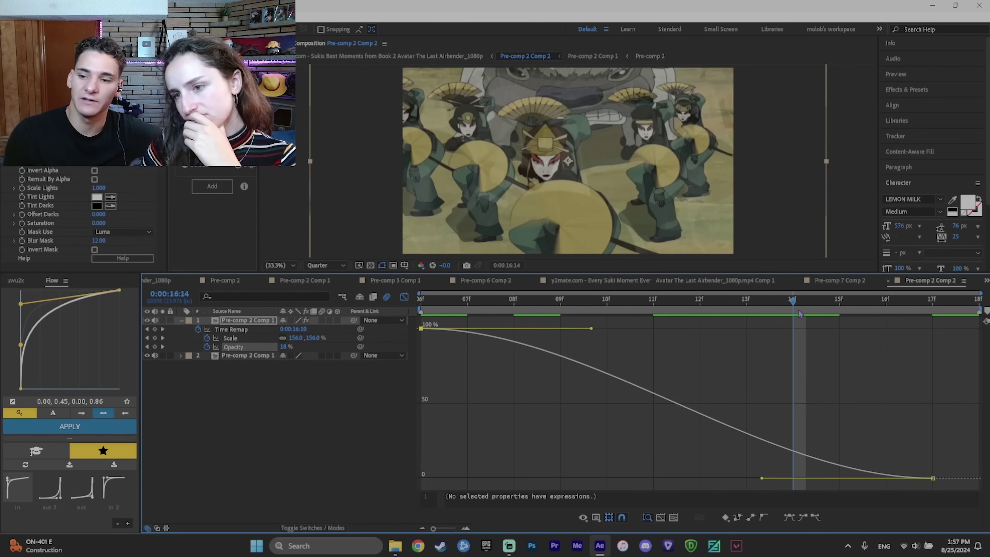
{"action": "key", "text": "space"}
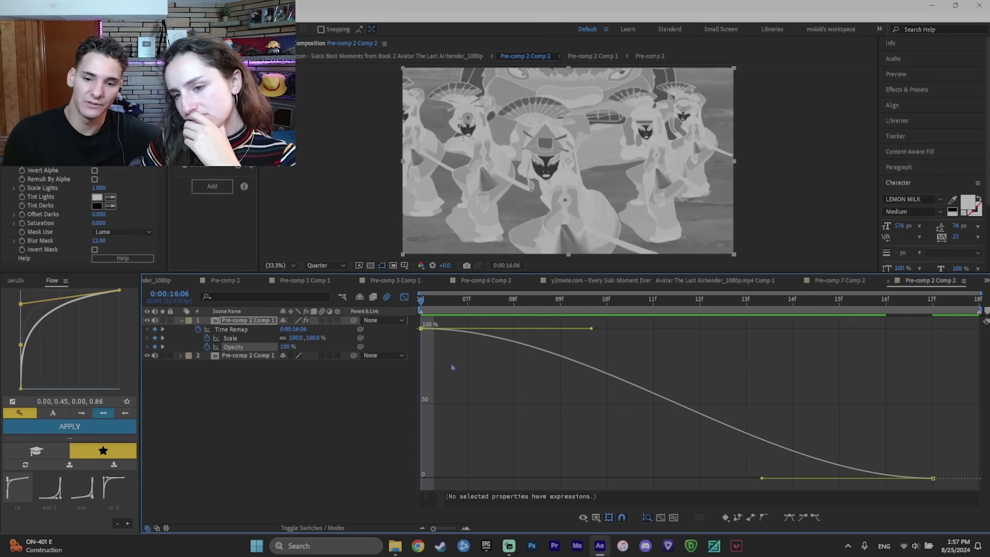
{"action": "left_click_drag", "start_coordinate": [591, 328], "coordinate": [319, 491]}
{"action": "left_click_drag", "start_coordinate": [763, 478], "coordinate": [974, 422]}
{"action": "key", "text": "space"}
{"action": "key", "text": "space"}
{"action": "left_click", "coordinate": [405, 296]}
- Return to the main composition and check the inverted flash at the start of Pre-comp 2 Comp 2
{"action": "scroll", "coordinate": [427, 286], "scroll_direction": "up", "scroll_amount": 6}
{"action": "key", "text": "shift+Escape"}
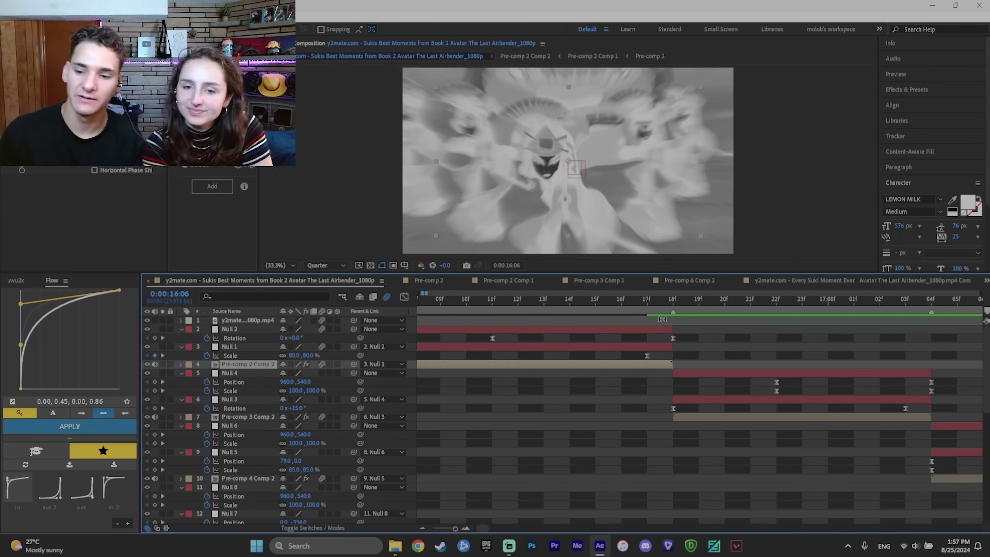
{"action": "scroll", "coordinate": [656, 334], "scroll_direction": "down", "scroll_amount": 4}
{"action": "left_click_drag", "start_coordinate": [627, 301], "coordinate": [649, 308]}
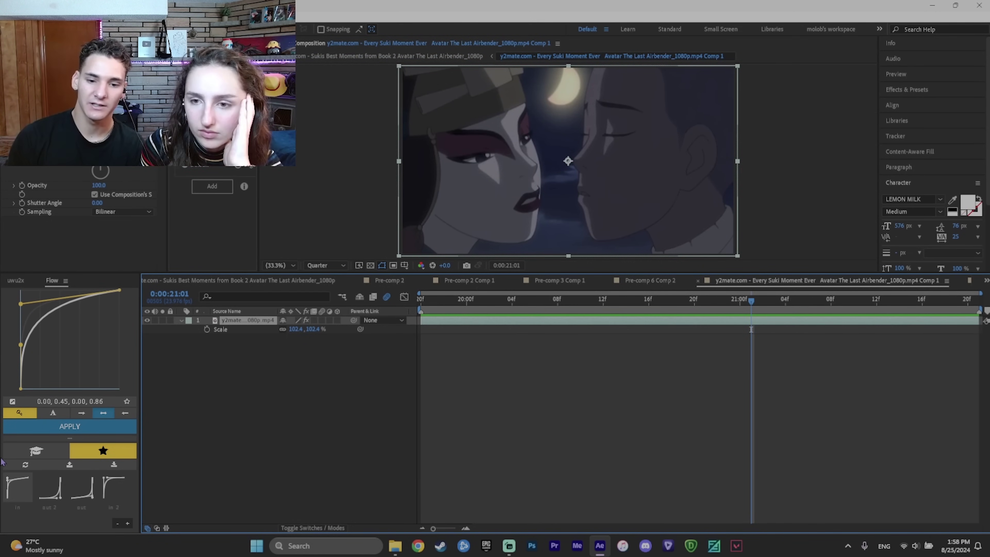
- Add an adjustment layer above the moonlit kiss clip in its pre-comp and scrub through the shot to 0:00:21:20
{"action": "right_click", "coordinate": [258, 363]}
{"action": "mouse_move", "coordinate": [309, 369]}
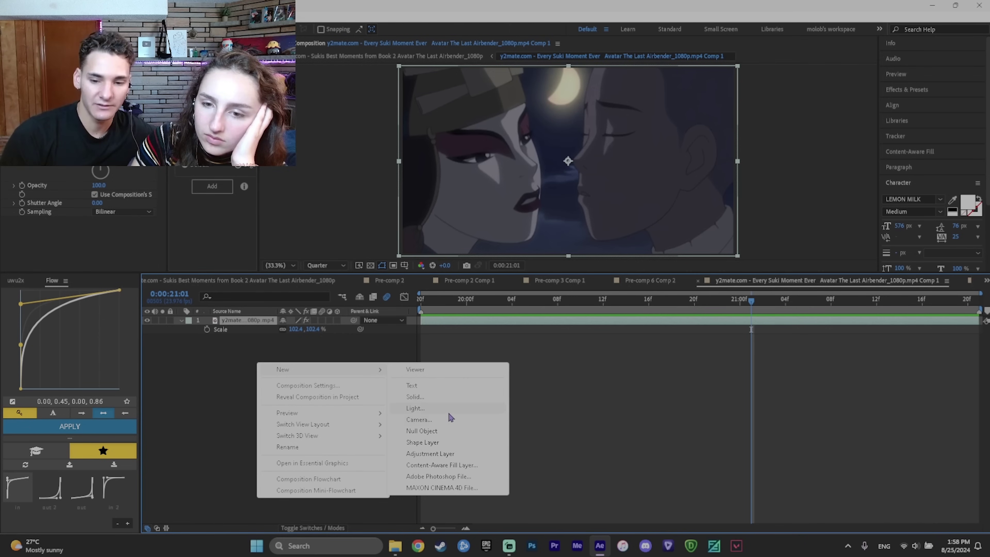
{"action": "left_click", "coordinate": [427, 454]}
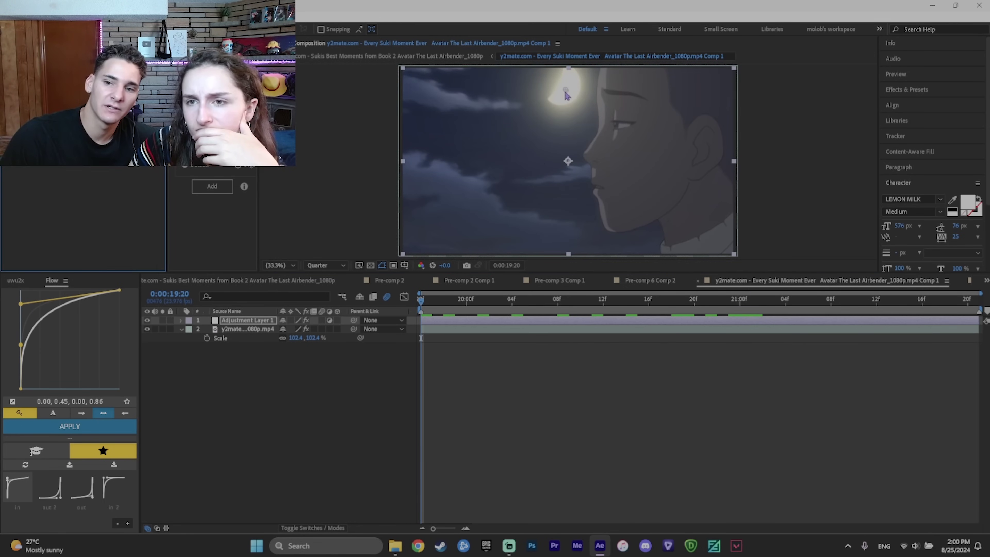
{"action": "left_click_drag", "start_coordinate": [562, 91], "coordinate": [552, 90]}
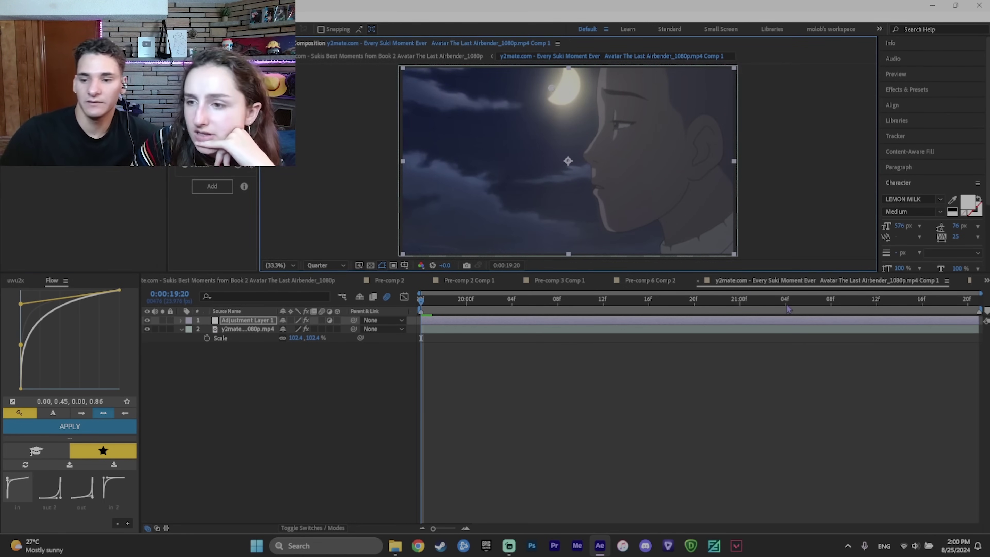
{"action": "left_click_drag", "start_coordinate": [423, 302], "coordinate": [832, 309]}
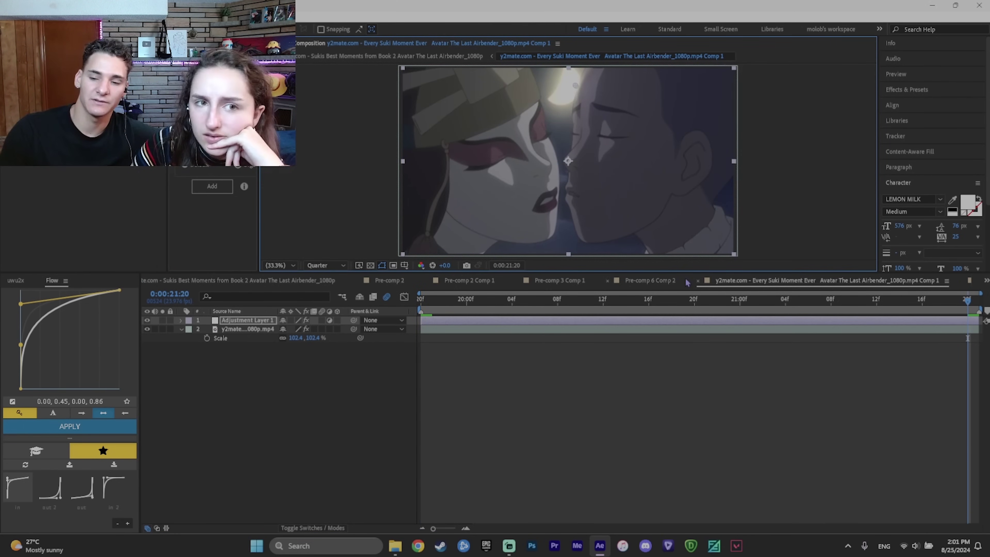
- Return to the main composition and add an adjustment layer directly above Null 2 at the 0:00:16:10 shot
{"action": "left_click", "coordinate": [300, 281]}
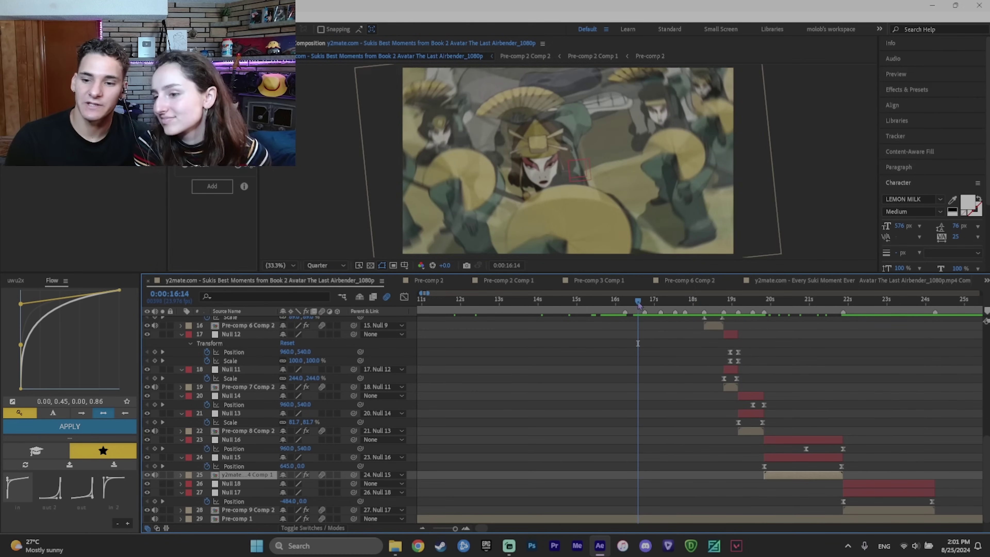
{"action": "mouse_move", "coordinate": [638, 302]}
{"action": "left_mouse_down"}
{"action": "mouse_move", "coordinate": [620, 307]}
{"action": "mouse_move", "coordinate": [633, 312]}
{"action": "left_mouse_up"}
{"action": "scroll", "coordinate": [632, 319], "scroll_direction": "up", "scroll_amount": 7}
{"action": "scroll", "coordinate": [633, 344], "scroll_direction": "up", "scroll_amount": 2}
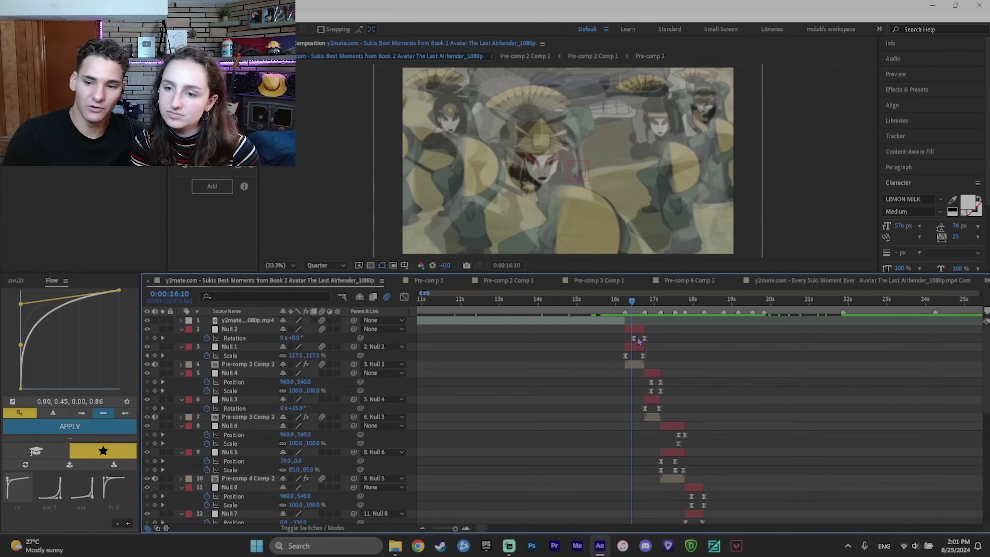
{"action": "left_click", "coordinate": [639, 330]}
{"action": "right_click", "coordinate": [629, 338]}
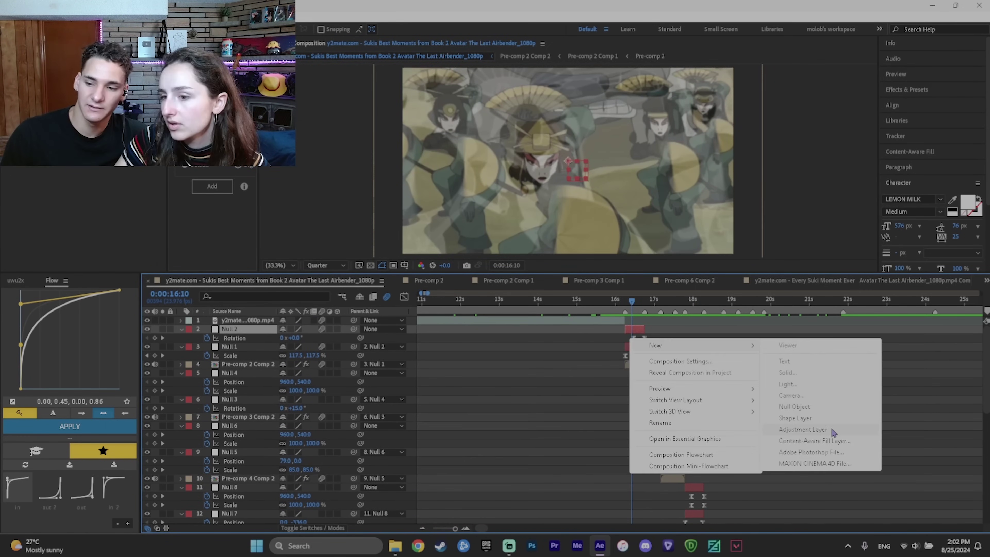
{"action": "left_click", "coordinate": [830, 432]}
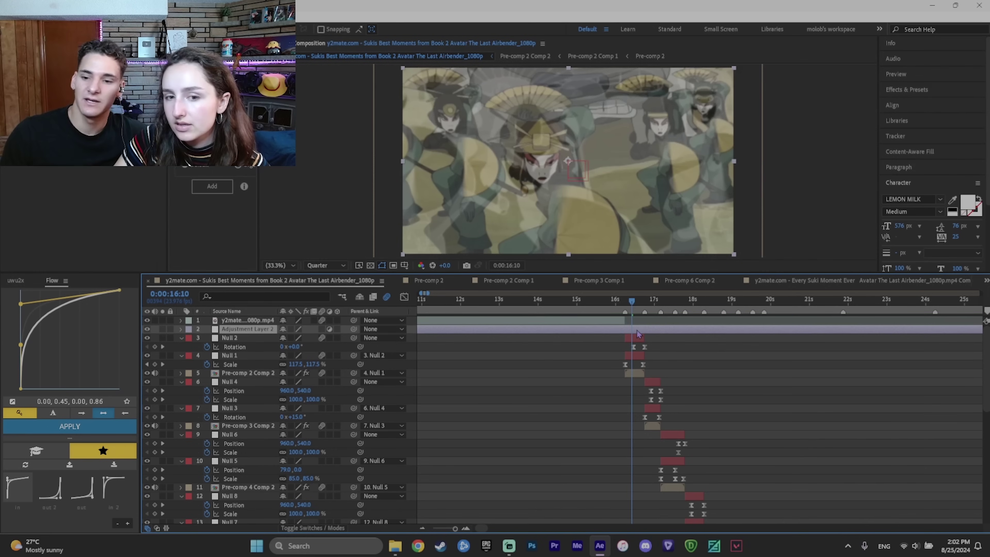
- Apply the Twitch effect to the new adjustment layer and trim the layer's start to the cut at 0:00:16:06
{"action": "left_click", "coordinate": [627, 301]}
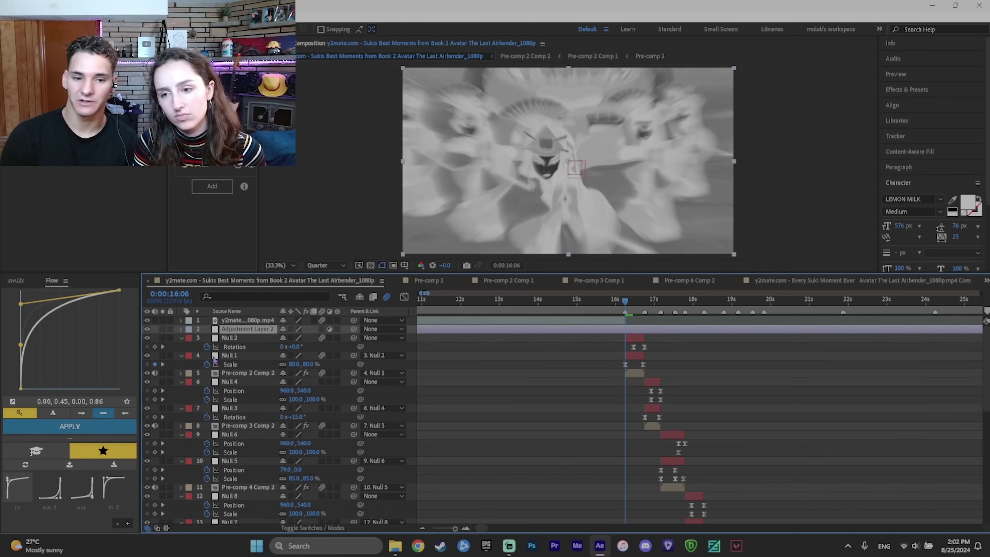
{"action": "key", "text": "ctrl+v"}
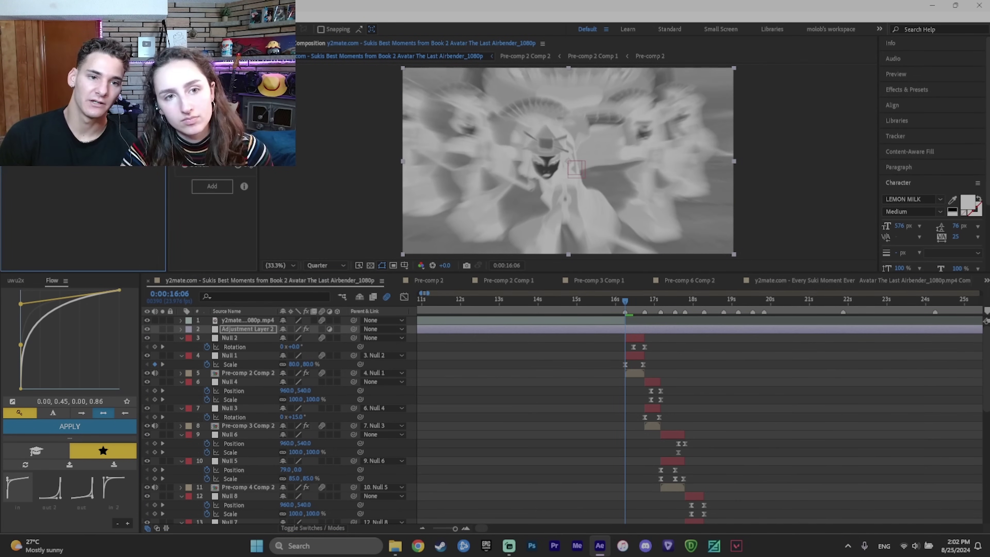
{"action": "left_click", "coordinate": [625, 301]}
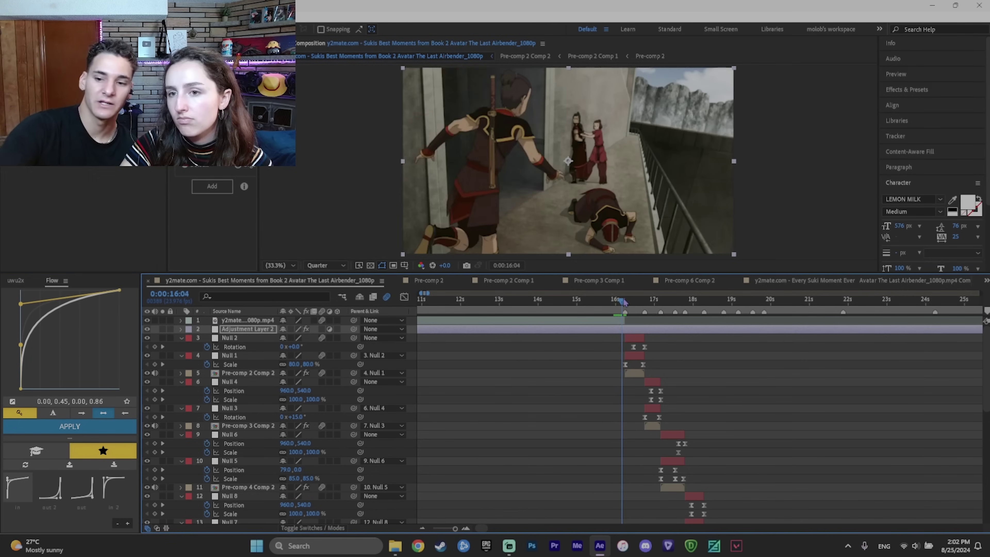
{"action": "left_click_drag", "start_coordinate": [625, 302], "coordinate": [626, 304]}
{"action": "key", "text": "alt+bracketleft"}
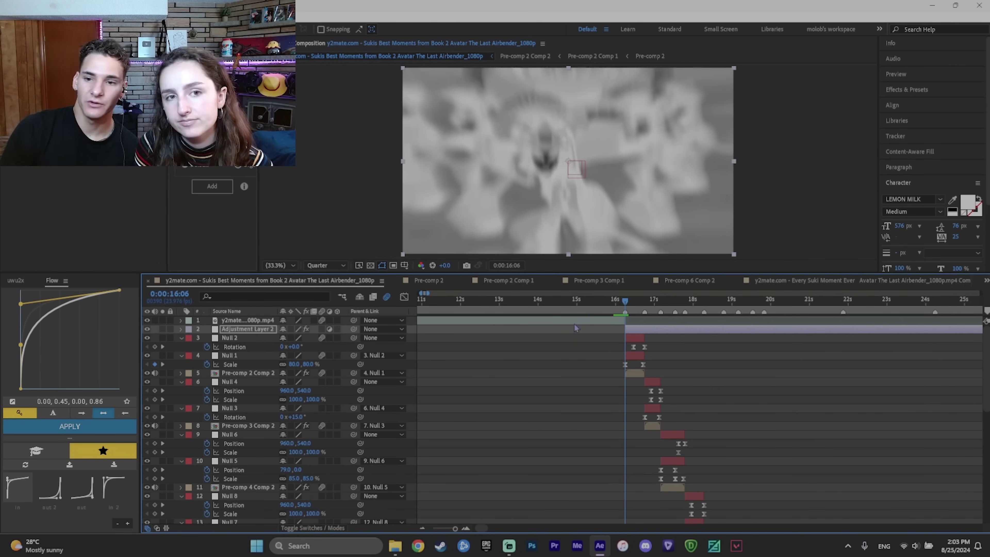
- Set Twitch's Slide Amount to 43, keyframe its Amount down to 0 at 0:00:16:11, and trim the adjustment layer's end just past that keyframe
{"action": "left_click_drag", "start_coordinate": [626, 303], "coordinate": [637, 314]}
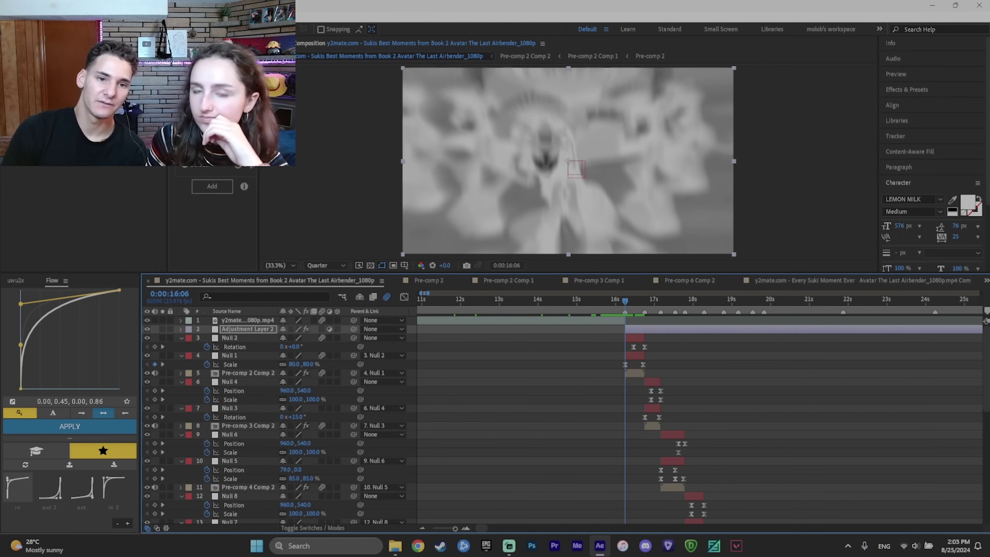
{"action": "key", "text": "F3"}
{"action": "left_click", "coordinate": [644, 306]}
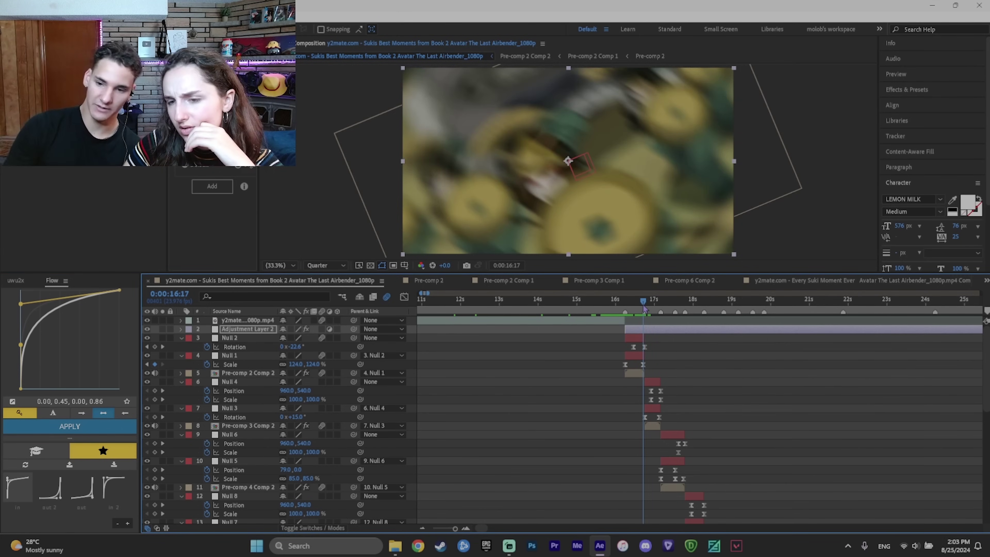
{"action": "left_click_drag", "start_coordinate": [644, 308], "coordinate": [634, 308]}
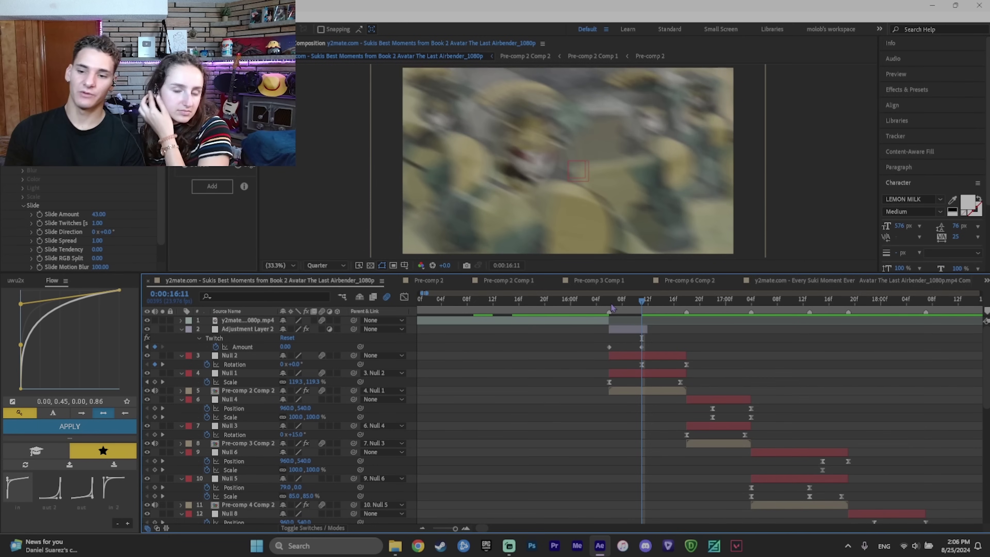
- Ease the Twitch Amount keyframes with the Flow curve 0.00, 0.98, 0.00, 0.86 and preview the shake
{"action": "left_click", "coordinate": [635, 307]}
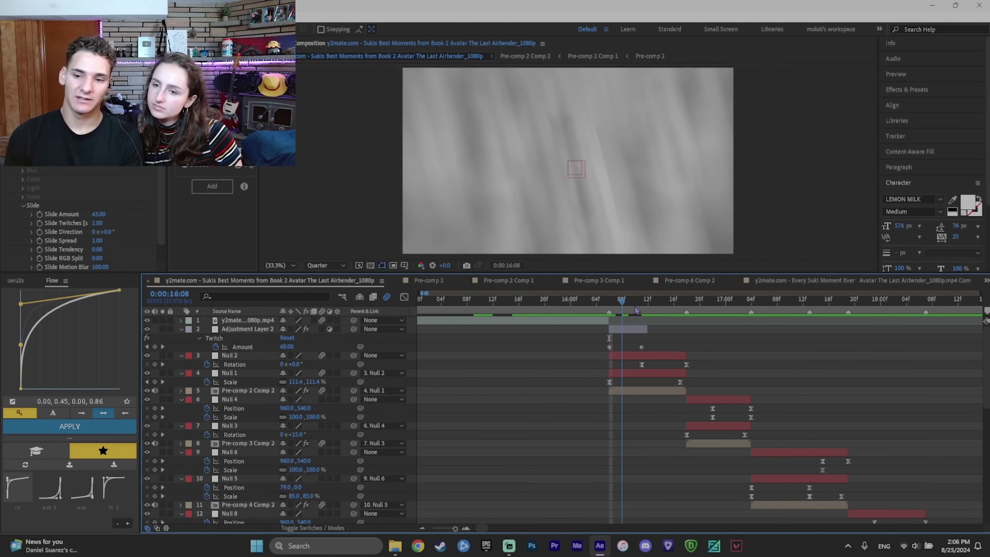
{"action": "left_click_drag", "start_coordinate": [621, 308], "coordinate": [611, 309]}
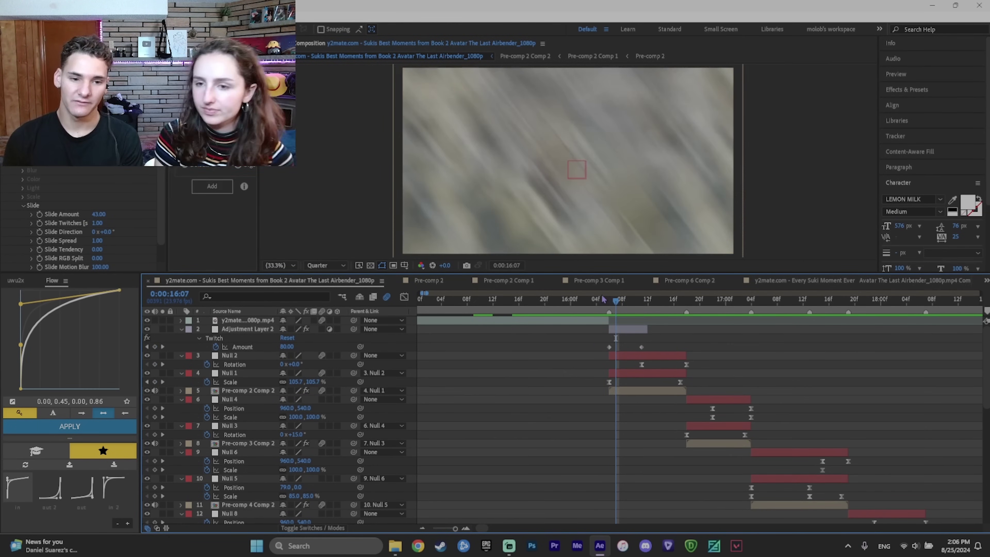
{"action": "left_click", "coordinate": [15, 492]}
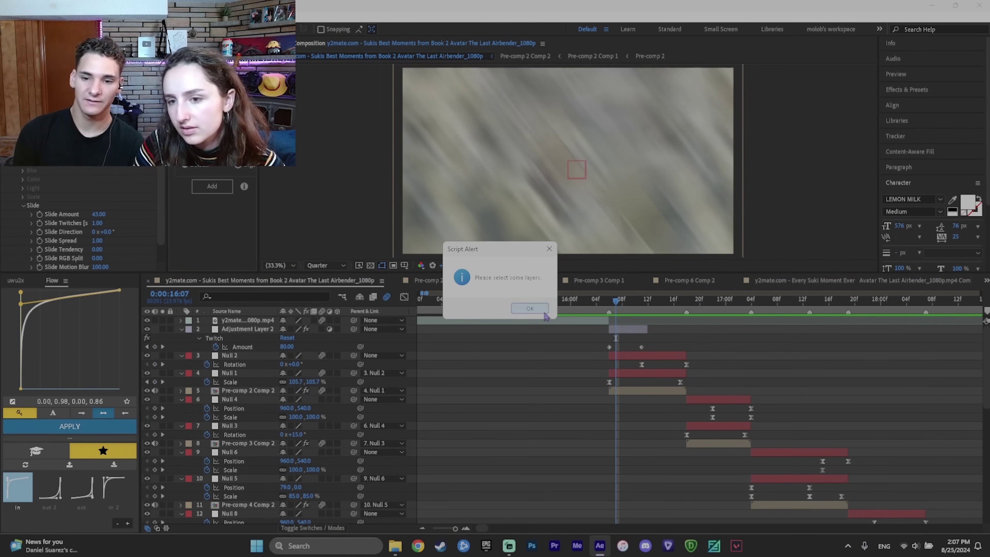
{"action": "left_click", "coordinate": [545, 312]}
{"action": "left_click", "coordinate": [640, 330]}
{"action": "left_click", "coordinate": [25, 501]}
{"action": "left_click", "coordinate": [24, 503]}
{"action": "left_click_drag", "start_coordinate": [605, 305], "coordinate": [647, 305]}
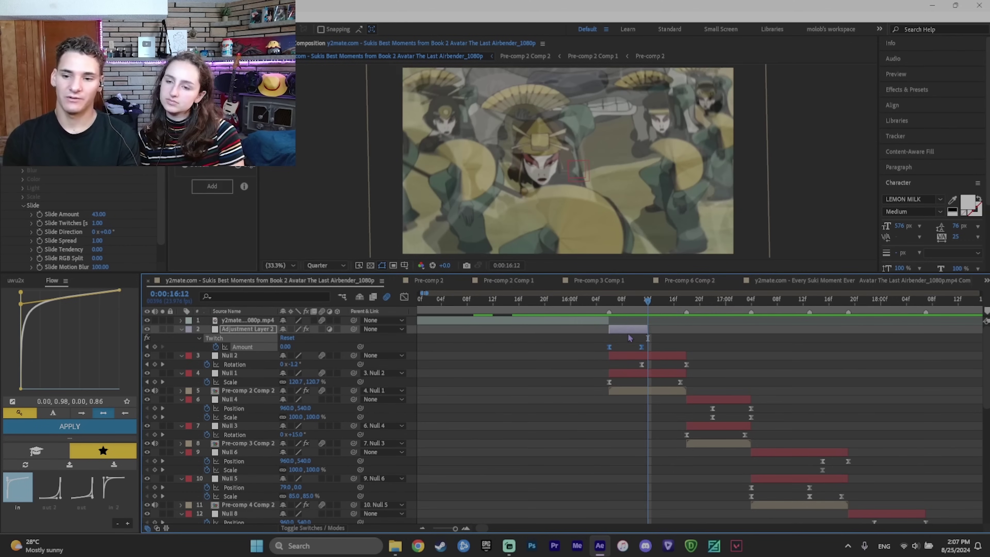
- Copy the Twitch adjustment layer onto the nine following shot transitions and preview the shakes
{"action": "left_click", "coordinate": [738, 340]}
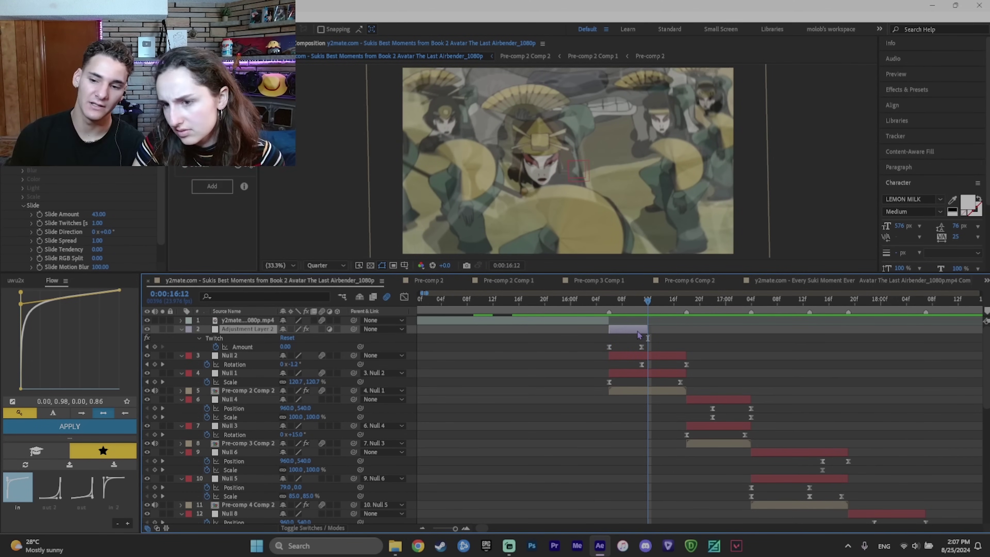
{"action": "right_click", "coordinate": [713, 445]}
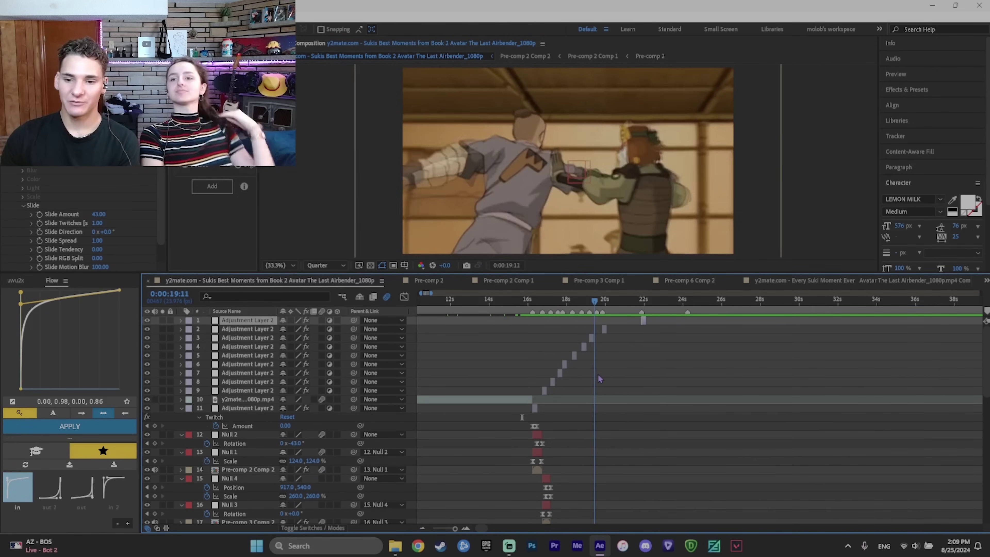
{"action": "left_click_drag", "start_coordinate": [604, 303], "coordinate": [568, 303]}
{"action": "key", "text": "space"}
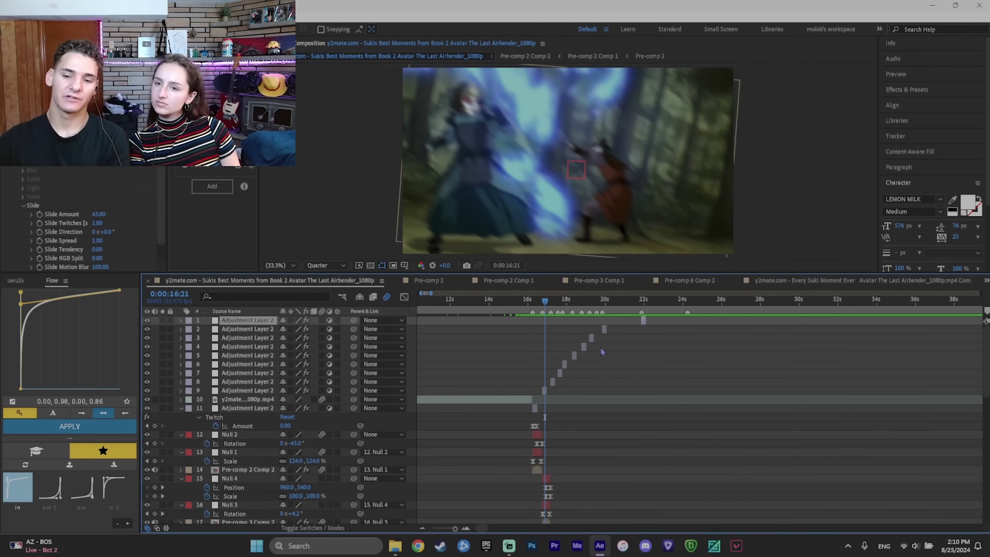
- Add an adjustment layer above all layers, grade it with a Magic Bullet Looks preset, and check the color from 0:00:13:09
{"action": "key", "text": "ctrl+alt+y"}
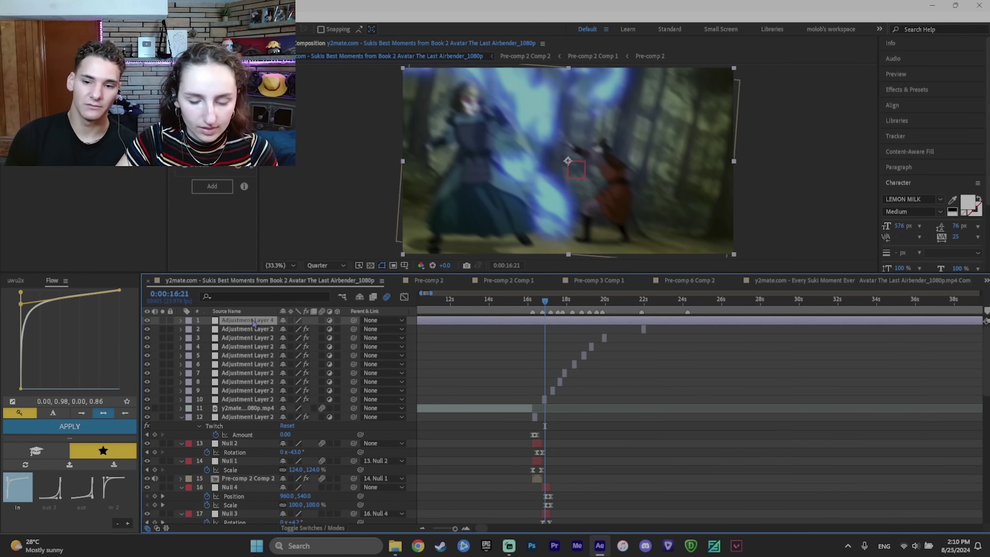
{"action": "key", "text": "ctrl+space"}
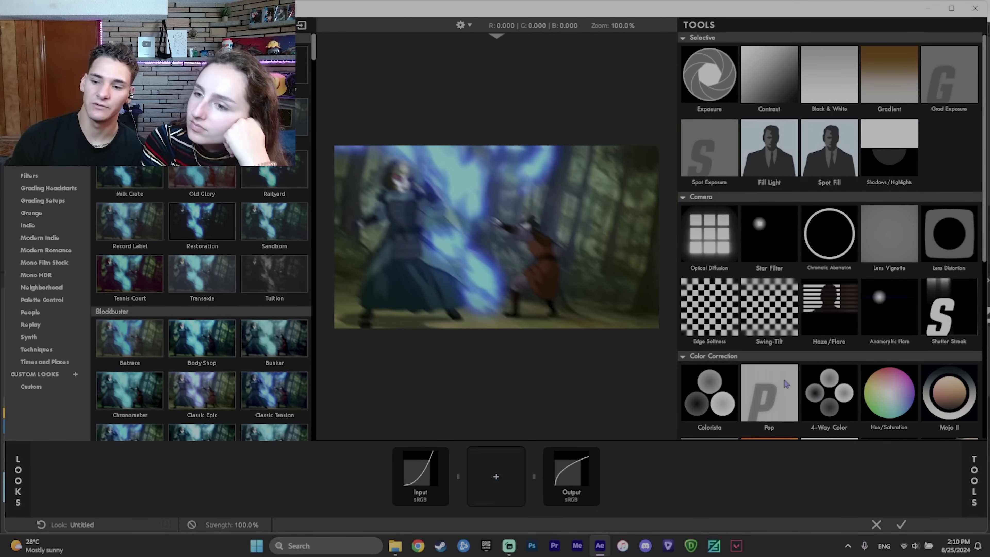
{"action": "scroll", "coordinate": [207, 312], "scroll_direction": "down", "scroll_amount": 10}
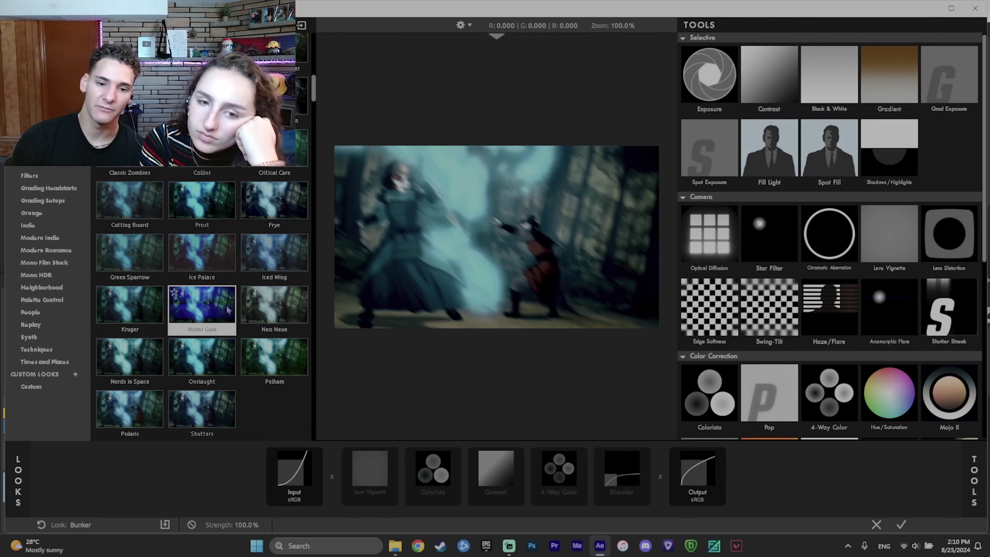
{"action": "scroll", "coordinate": [212, 320], "scroll_direction": "down", "scroll_amount": 7}
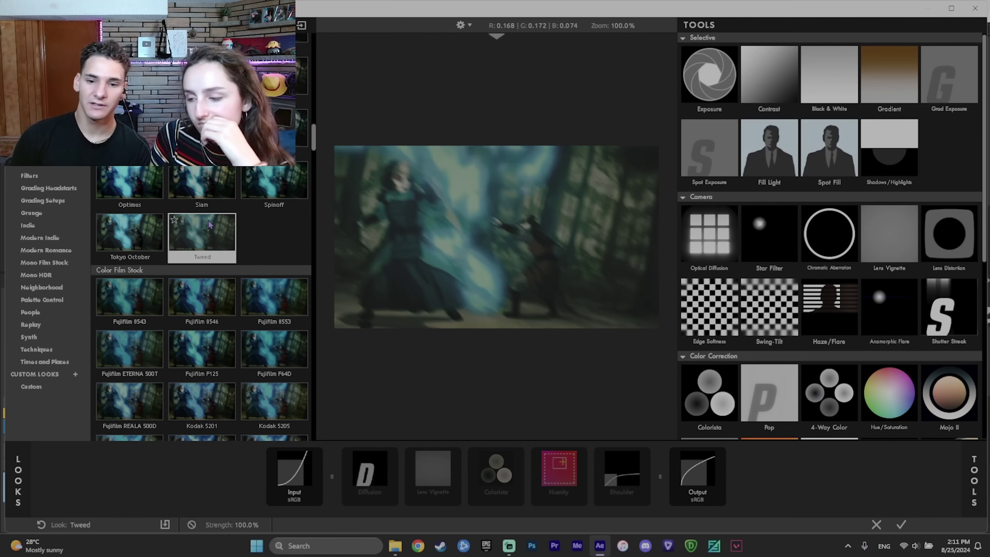
{"action": "scroll", "coordinate": [211, 225], "scroll_direction": "down", "scroll_amount": 10}
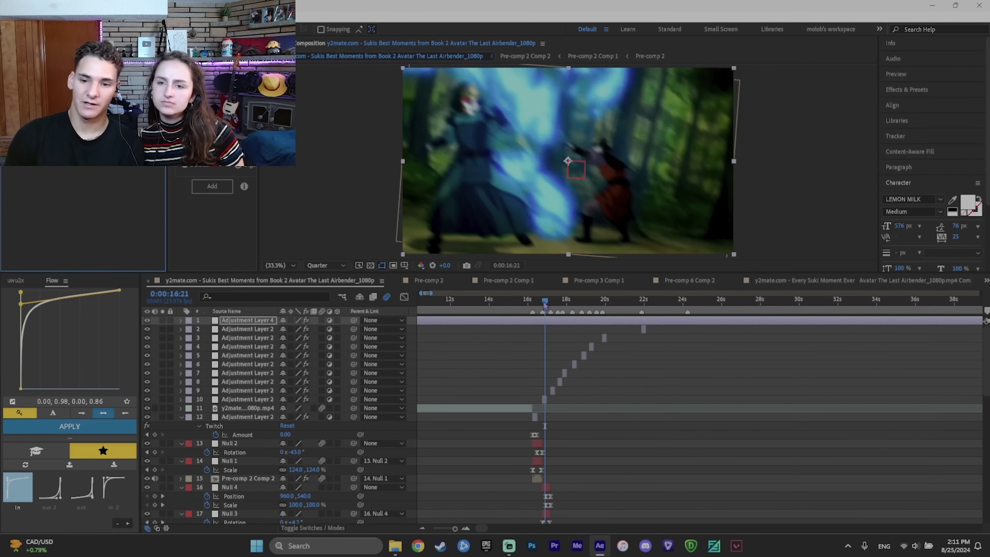
{"action": "left_click_drag", "start_coordinate": [542, 305], "coordinate": [480, 306]}
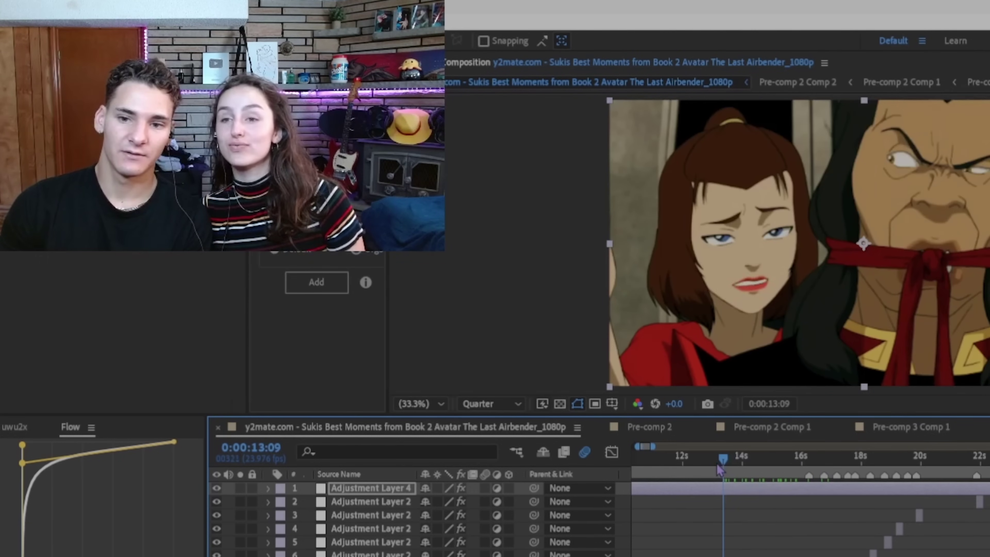